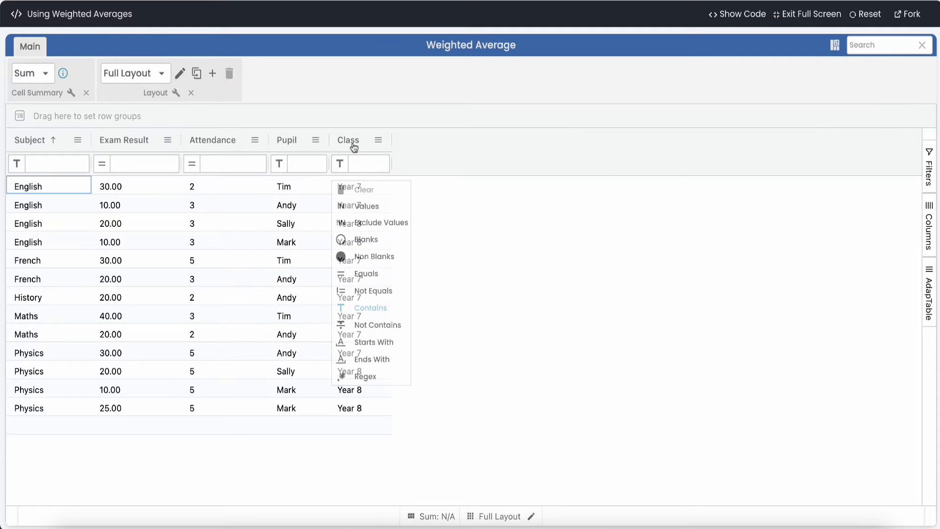
Group the rows by Class and then Pupil, and expand both years, both Year 7 pupils and the first Year 8 pupil
drag(350, 142, 69, 115)
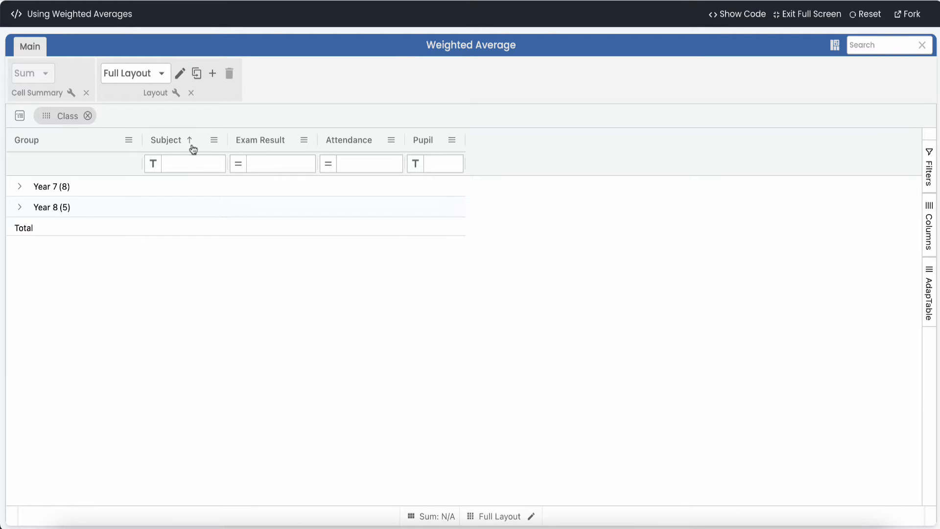
drag(429, 143, 191, 117)
click(20, 186)
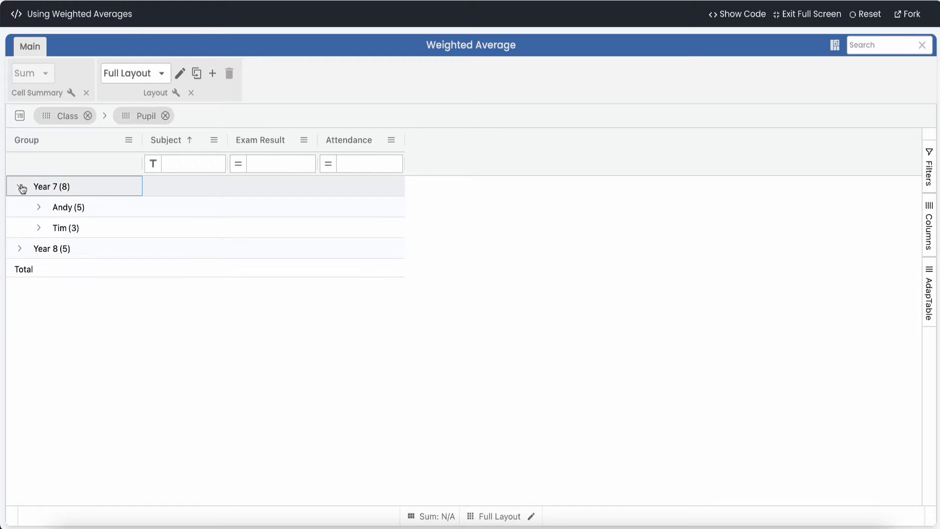
click(21, 249)
click(39, 269)
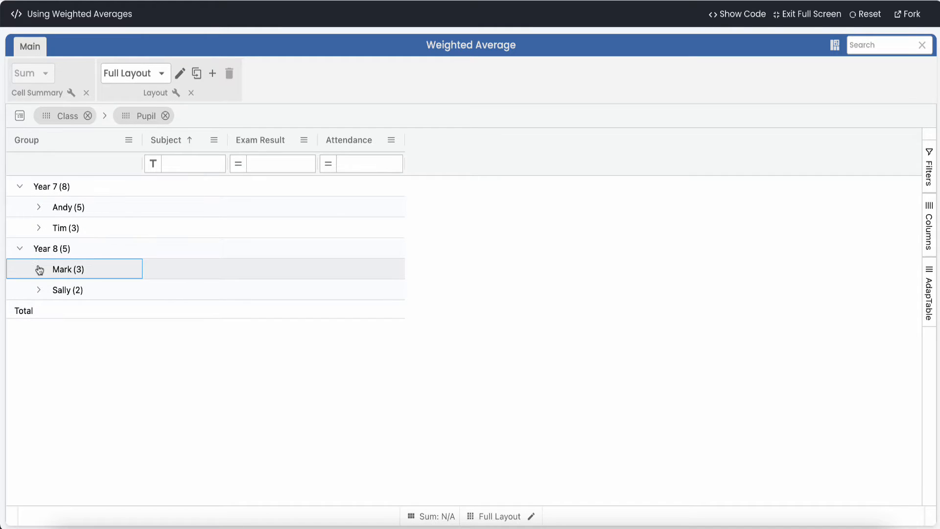
click(39, 227)
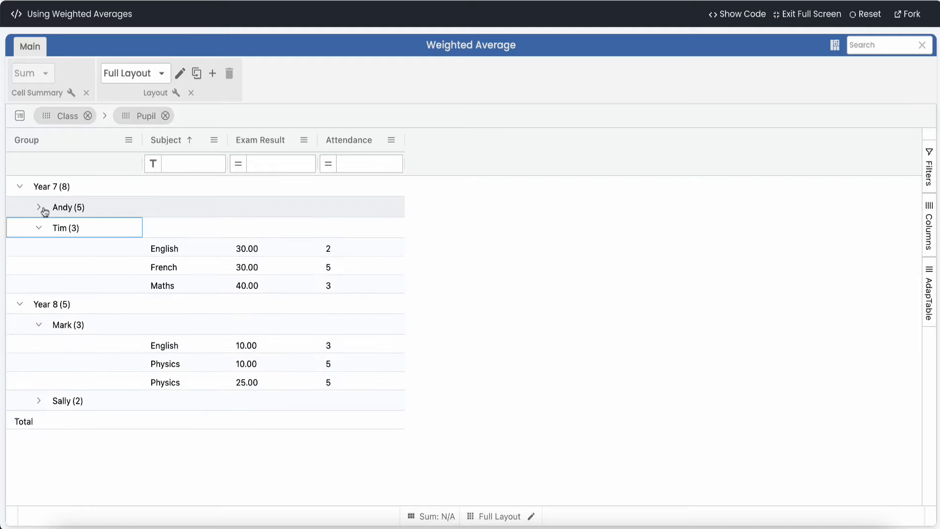
click(39, 208)
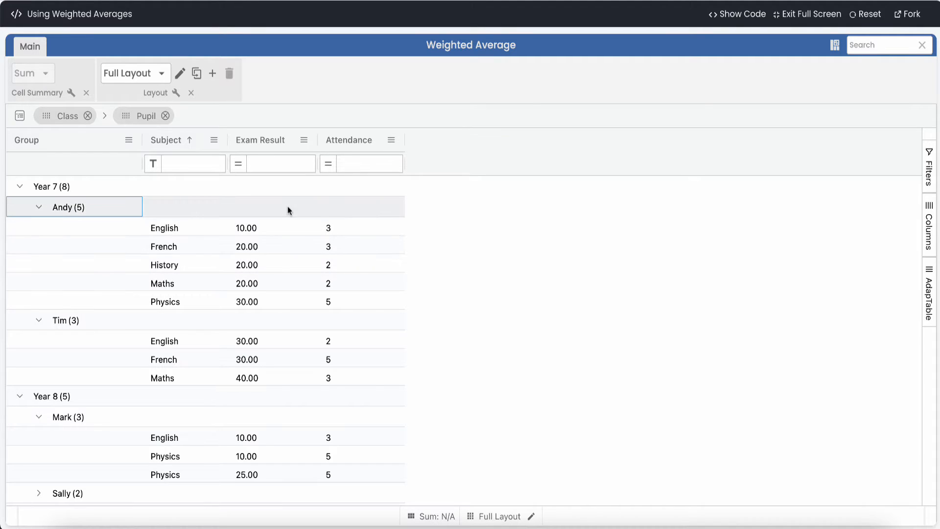
Apply the avg value aggregation to the Exam Result column
click(304, 142)
mouse_move(305, 143)
mouse_move(321, 159)
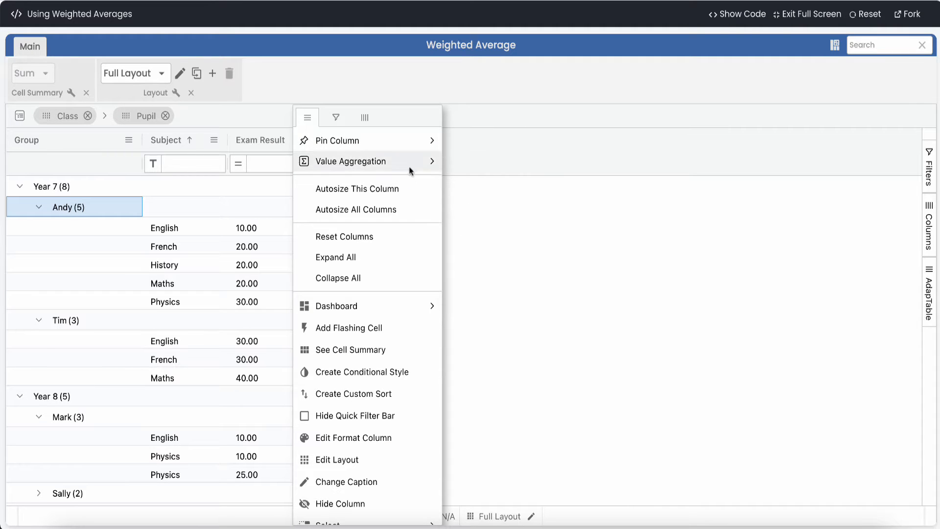
click(468, 247)
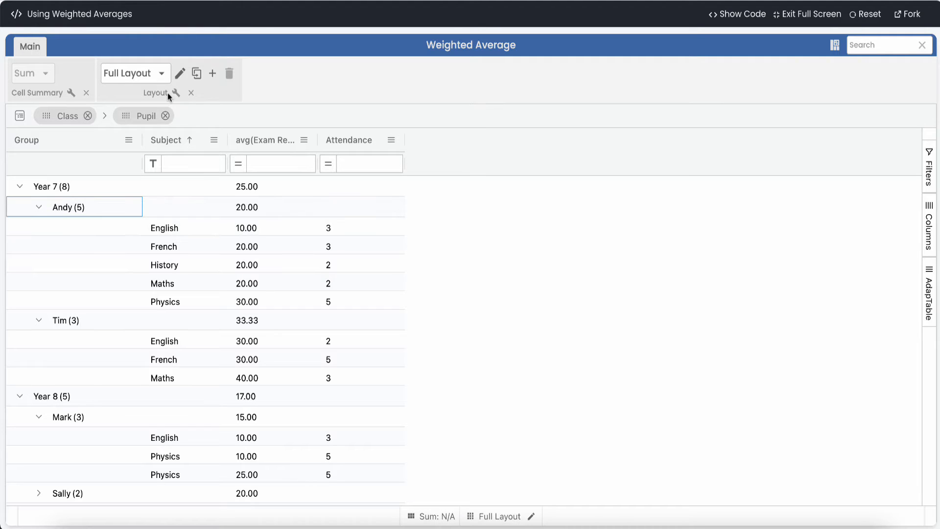
Edit Full Layout so Exam Result aggregates by weightedAvg with Attendance as weight, and suppress the aggregation function in the header
click(182, 74)
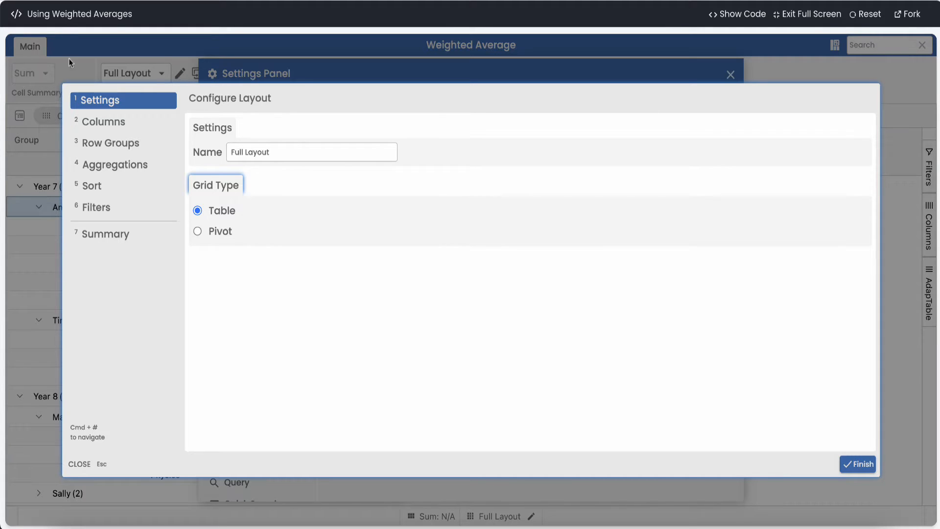
click(122, 169)
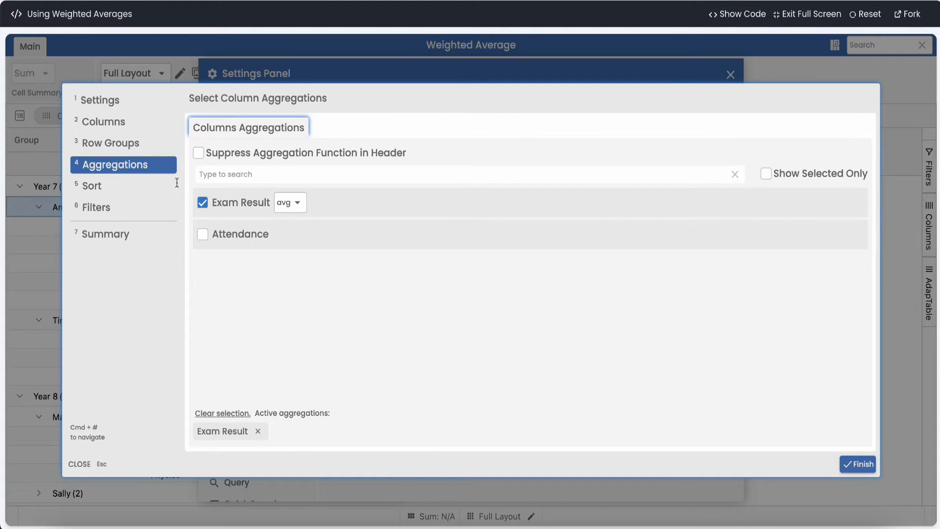
click(299, 203)
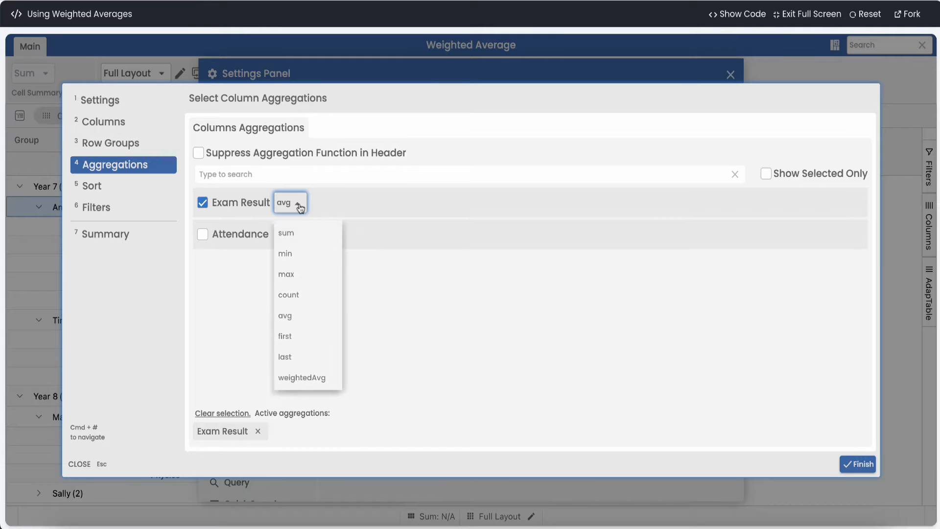
click(312, 380)
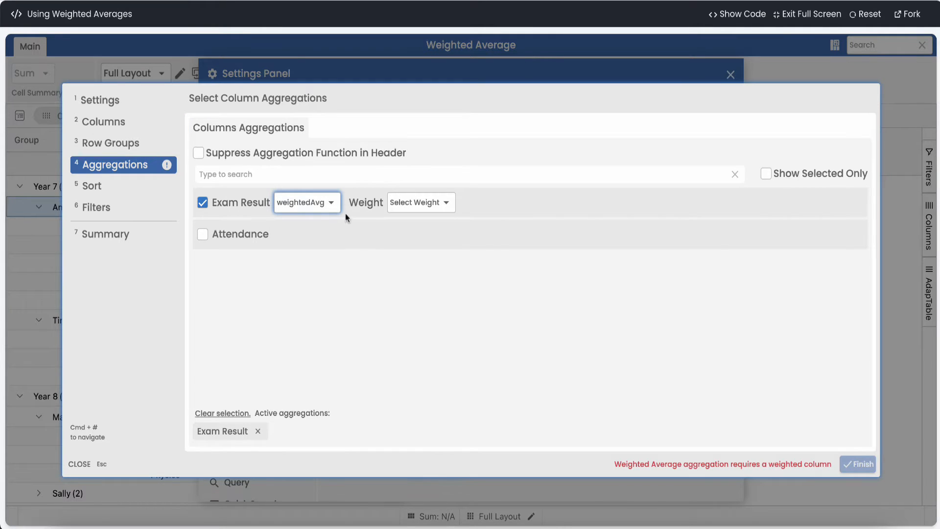
click(433, 209)
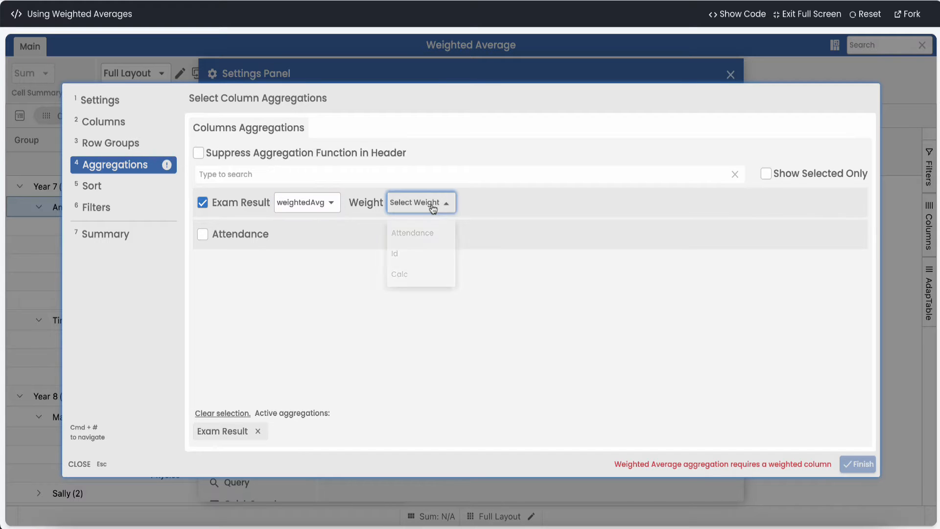
click(417, 236)
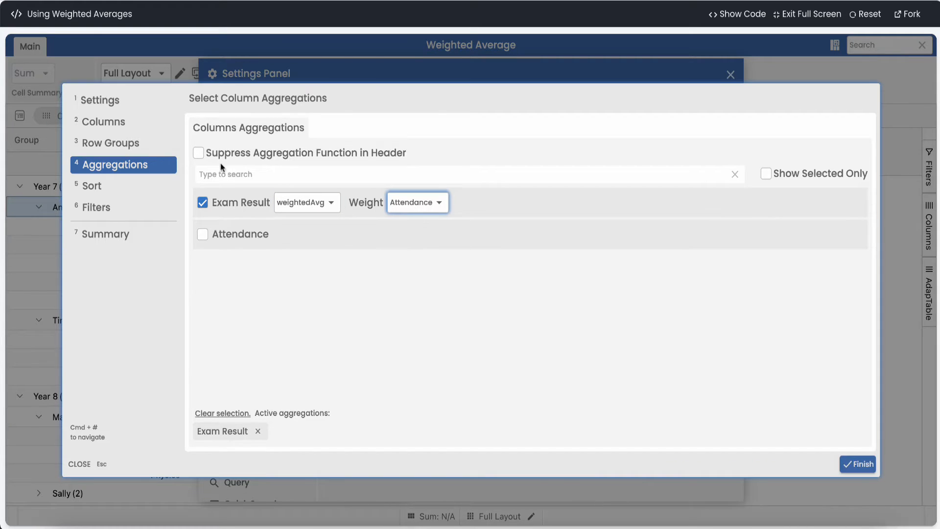
click(199, 153)
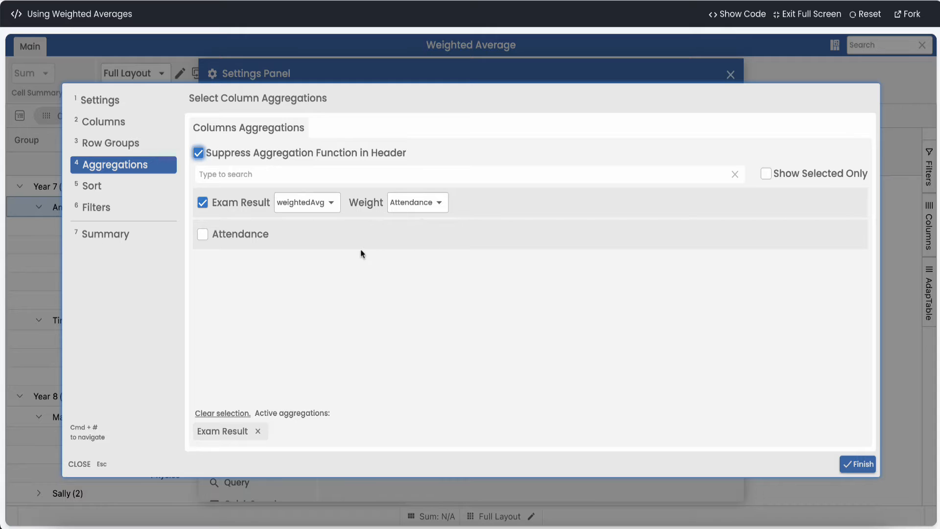
click(855, 463)
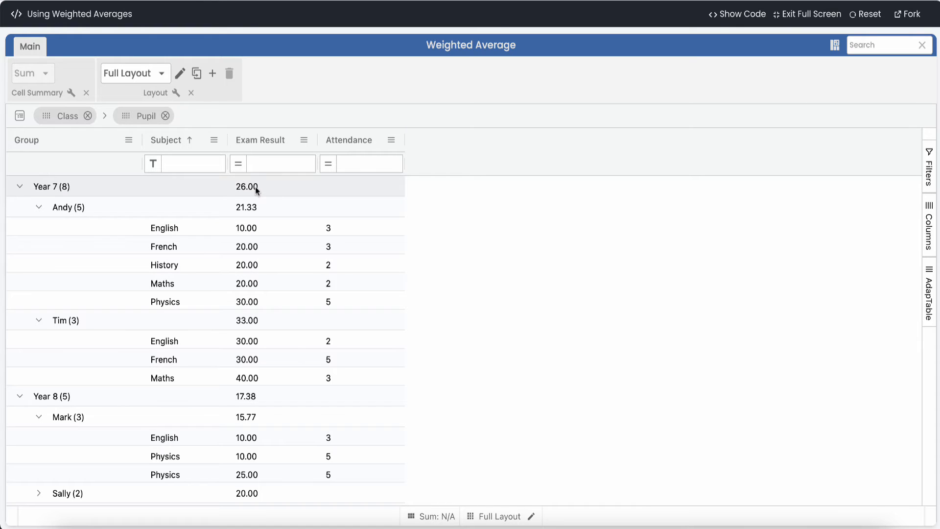
Select the first Year 7 pupil's five exam results and set the cell summary to Weighted Avg
scroll(271, 447, down, 1)
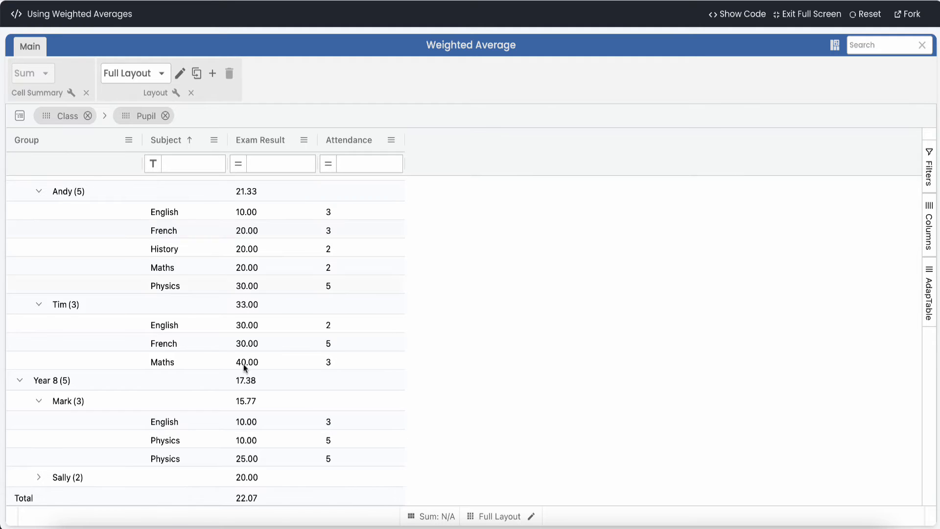
scroll(252, 402, up, 1)
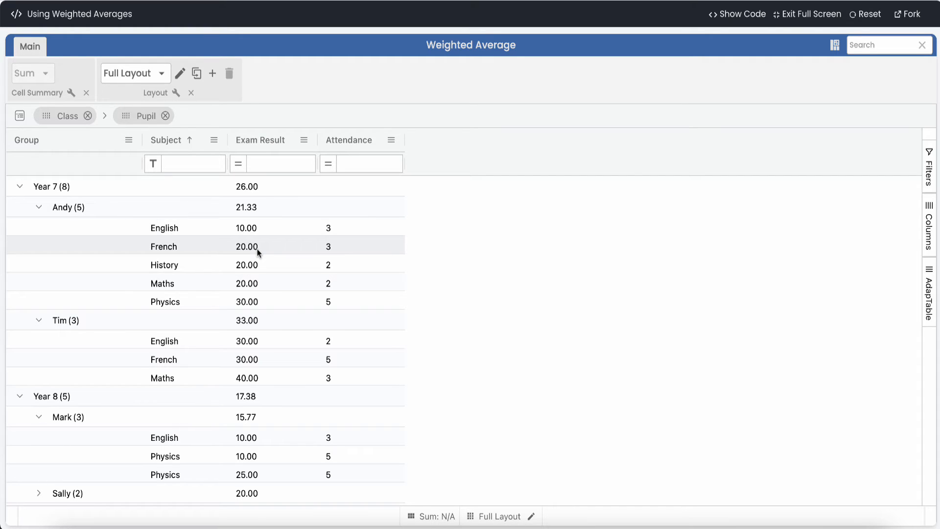
drag(259, 227, 259, 302)
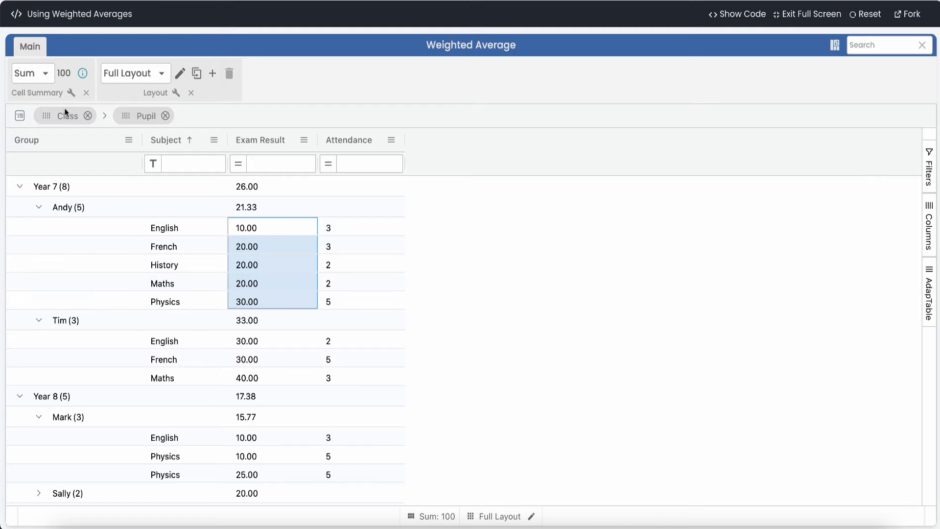
click(47, 73)
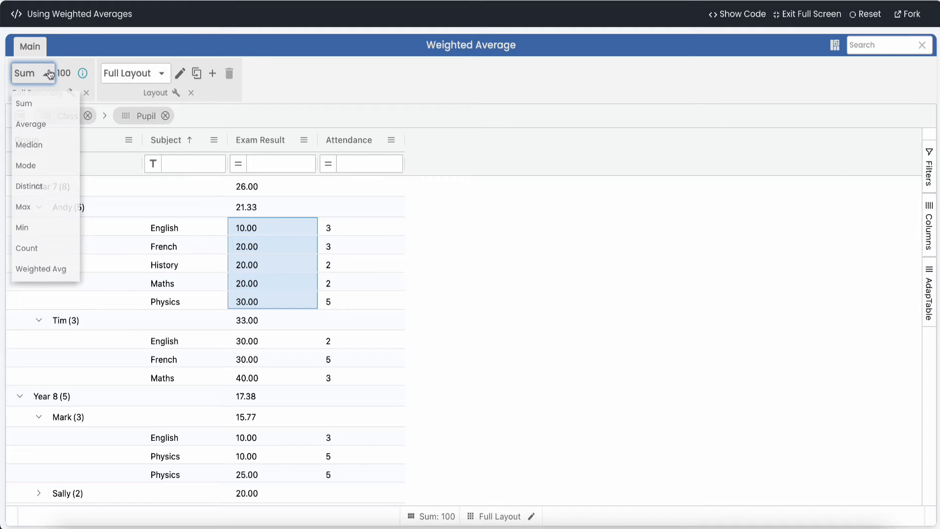
click(40, 269)
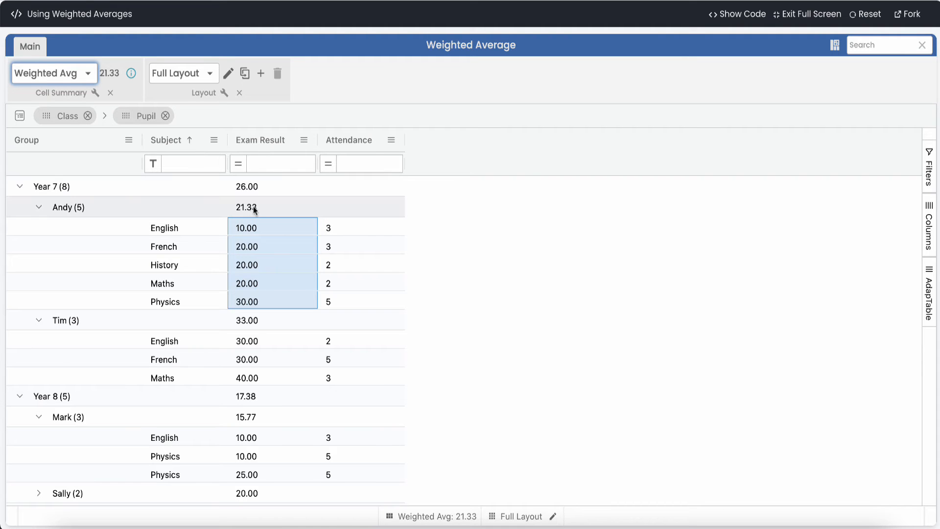
Check the weighted average of the first Year 7 pupil's French and History results, and of the second pupil's three exam results
click(266, 265)
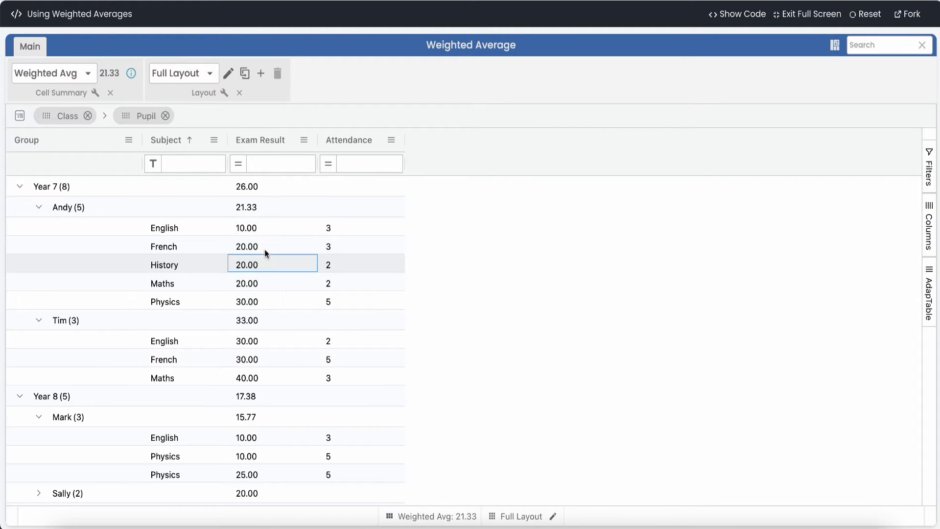
drag(260, 245, 258, 264)
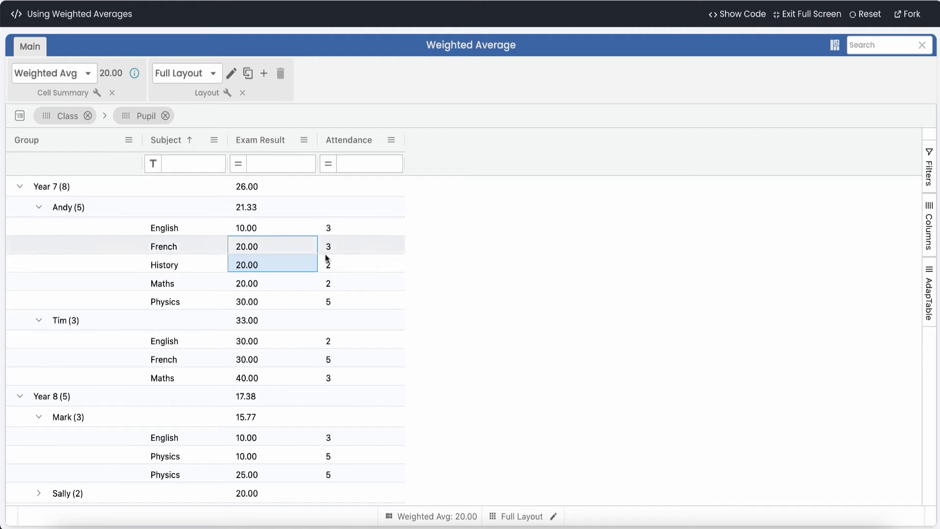
click(263, 341)
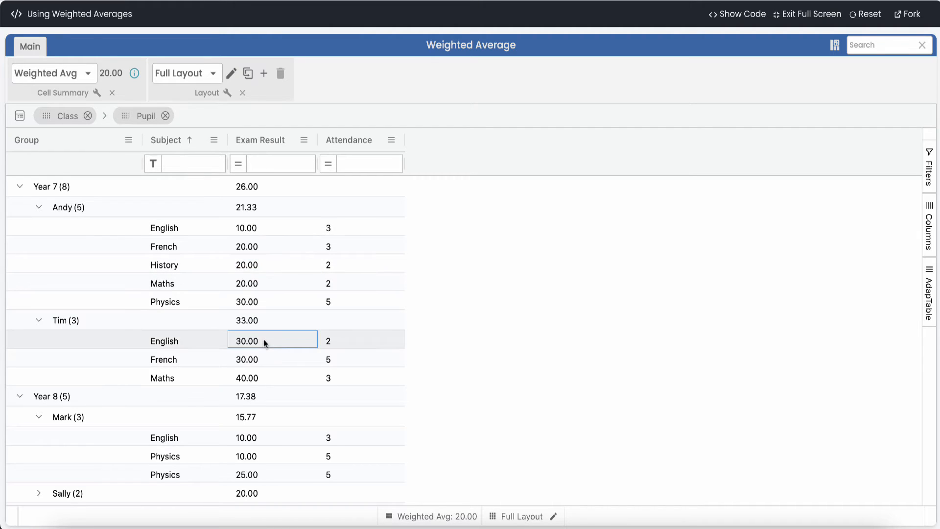
drag(264, 341, 265, 378)
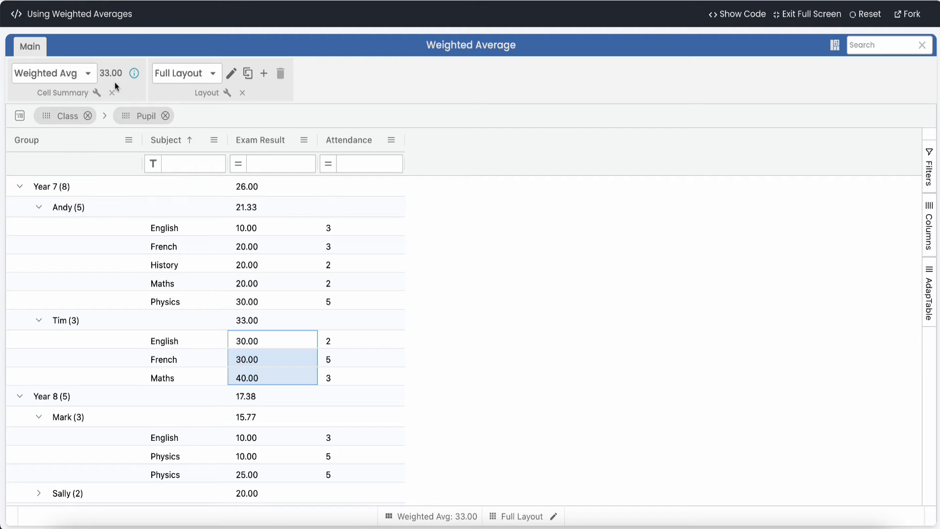
click(268, 339)
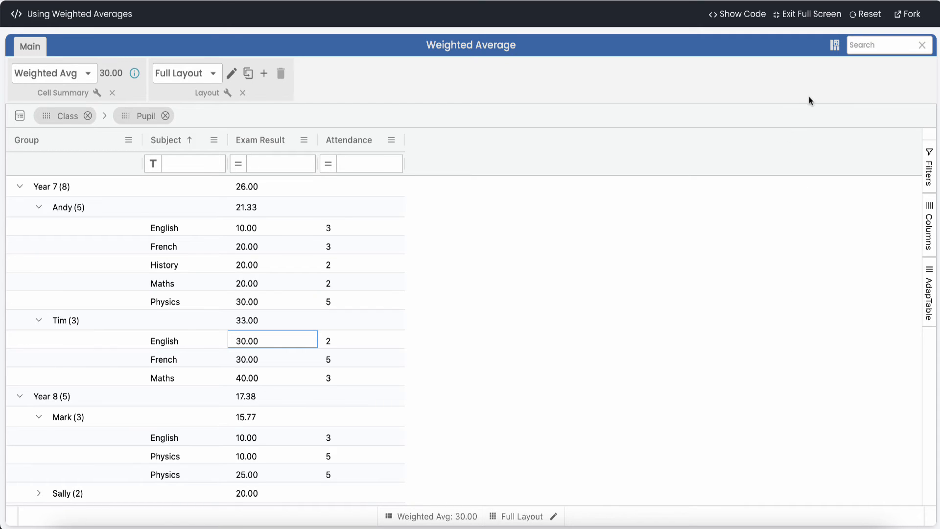
Create a new calculated column with the column ID calc
click(834, 45)
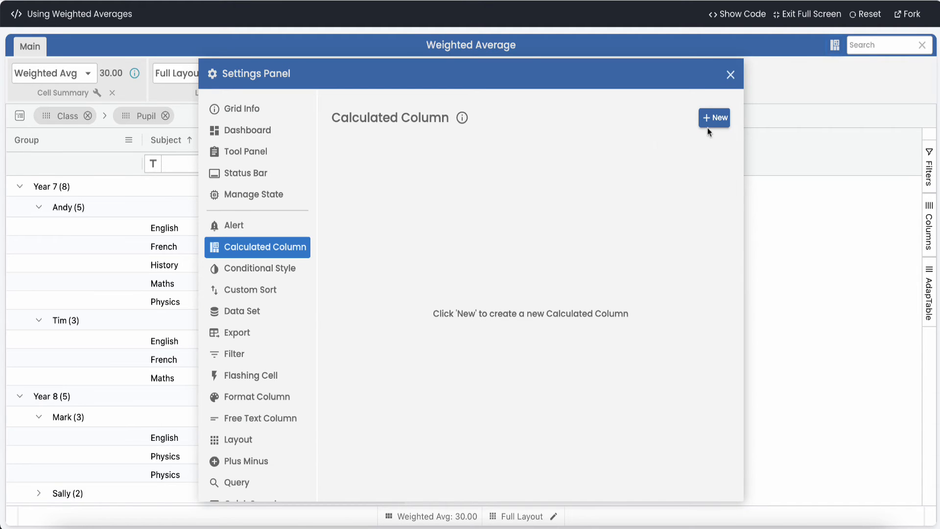
click(714, 118)
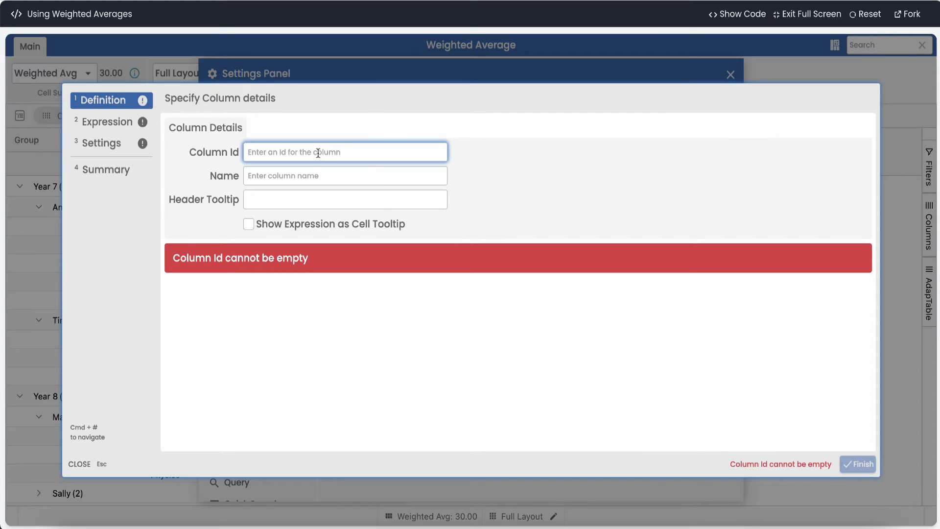
text(calc)
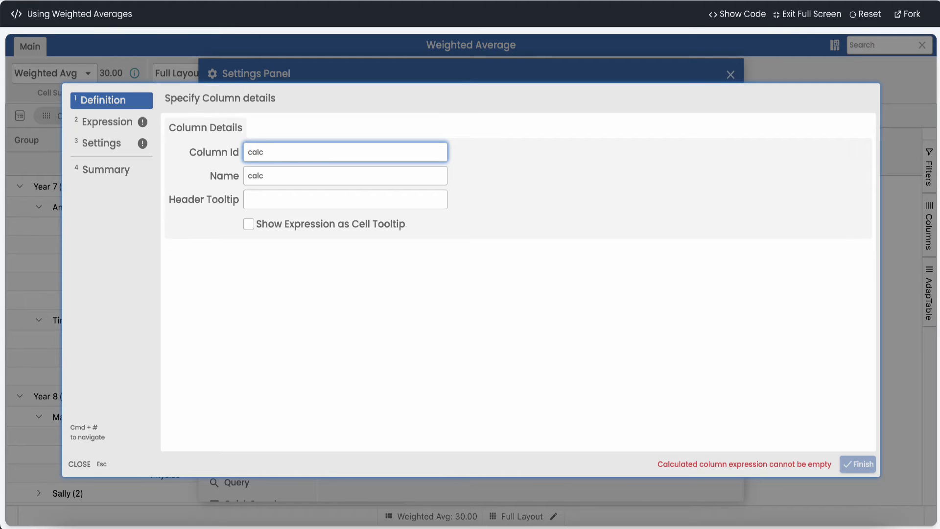
Make the calculated column's expression an Aggregated Scalar query that averages the Exam Result column, AVG([examResult])
click(112, 122)
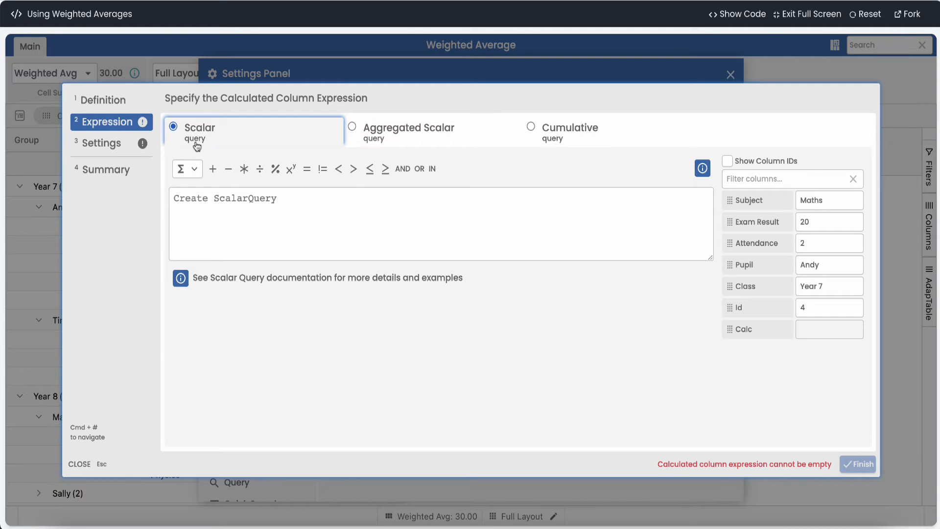
click(352, 128)
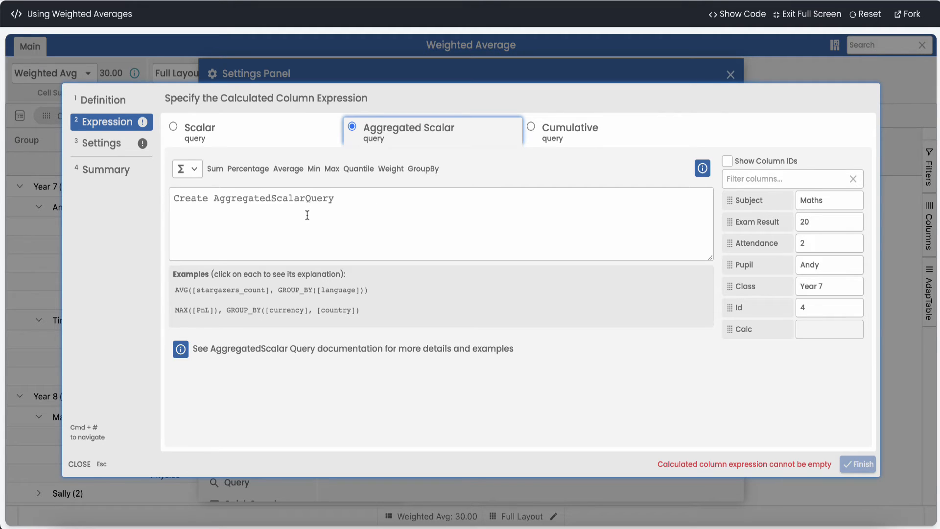
click(287, 169)
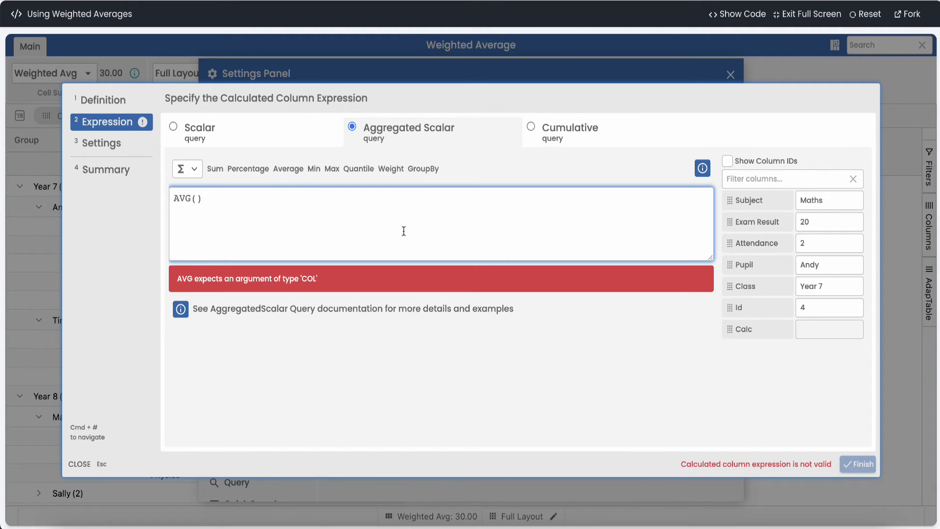
click(185, 198)
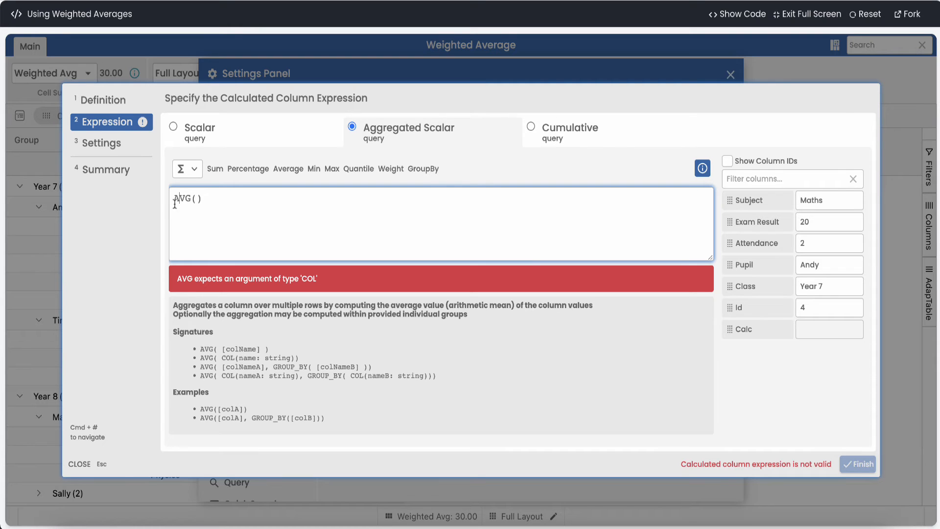
click(729, 227)
drag(729, 227, 196, 202)
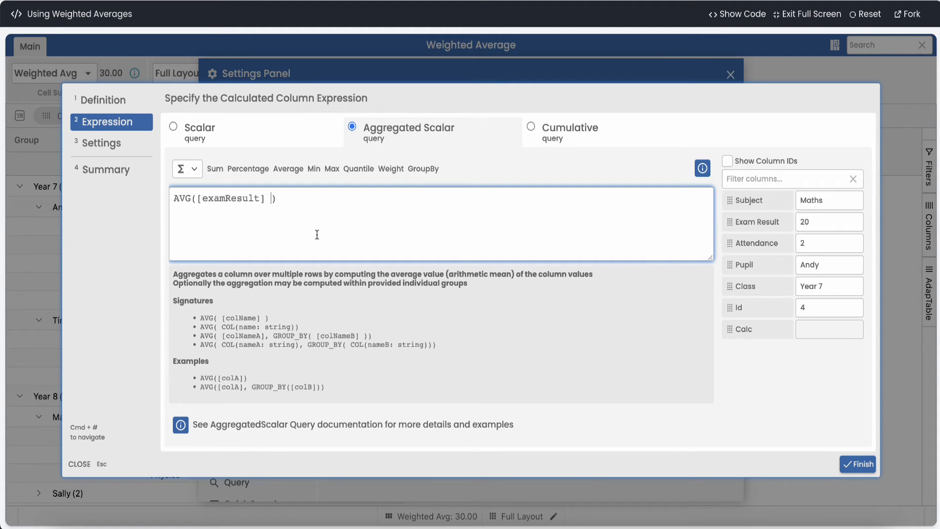
Add WEIGHT([attendance]) as the second argument of the AVG expression, save the calculated column and return to the grid
text(,)
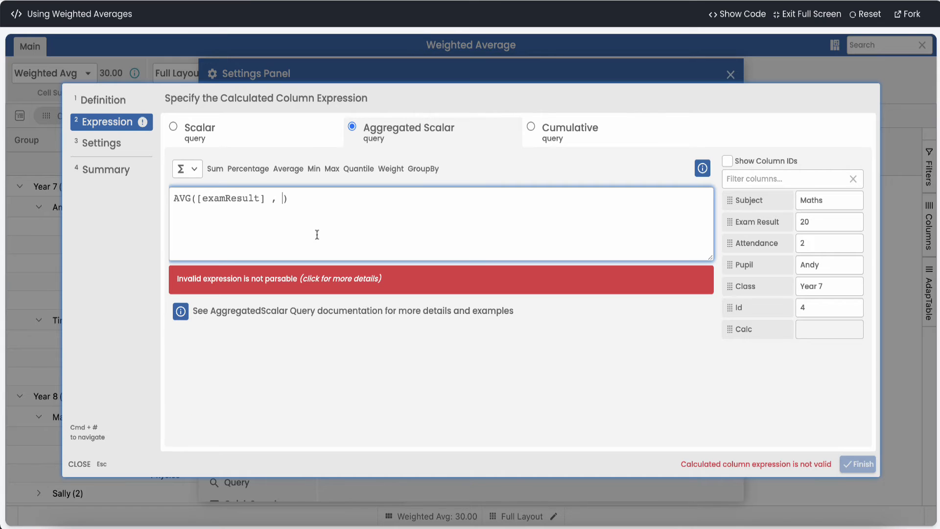
click(390, 171)
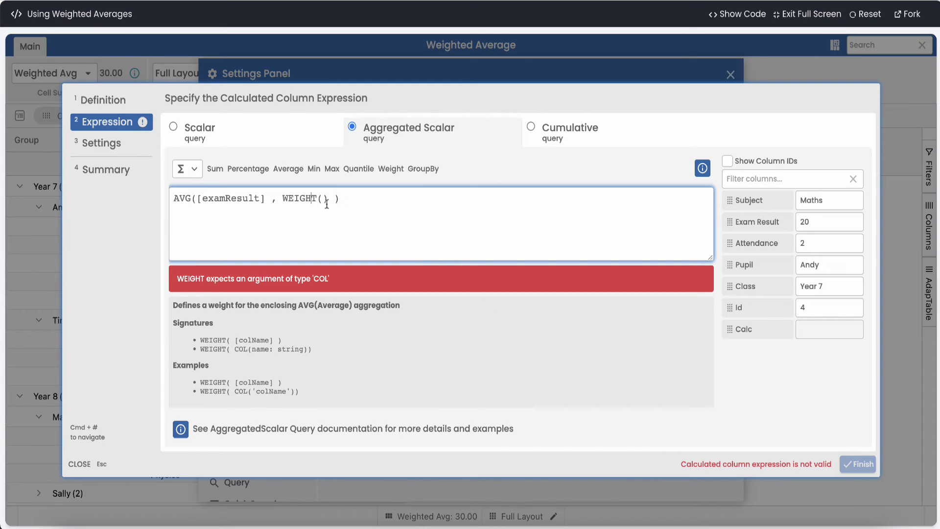
drag(749, 243, 326, 200)
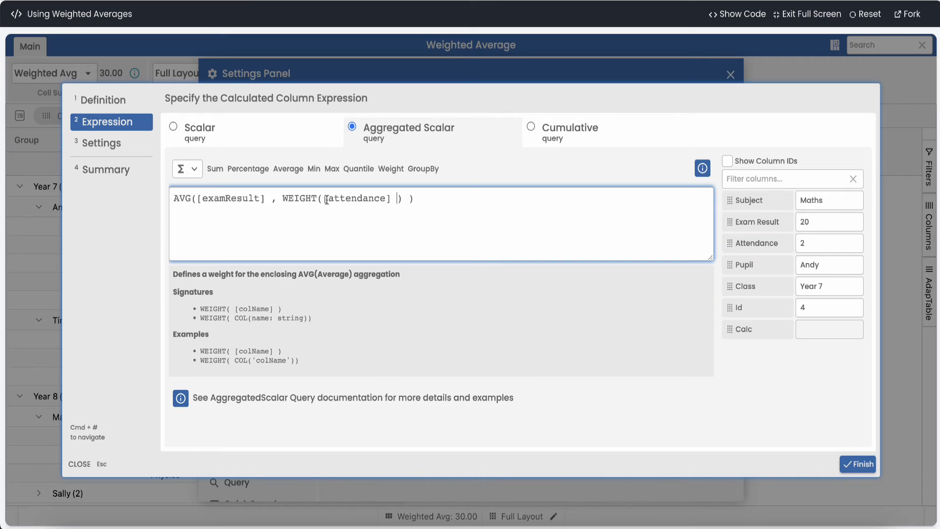
click(106, 143)
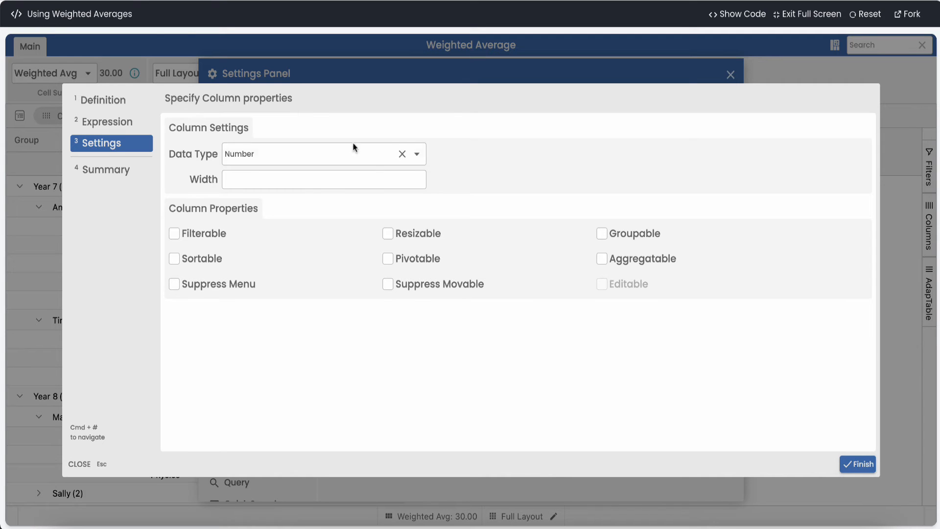
click(857, 465)
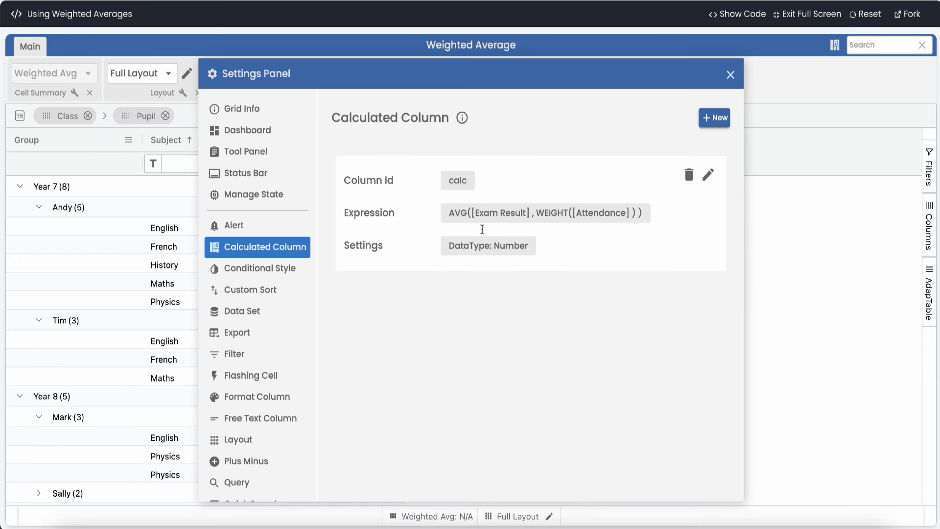
click(729, 77)
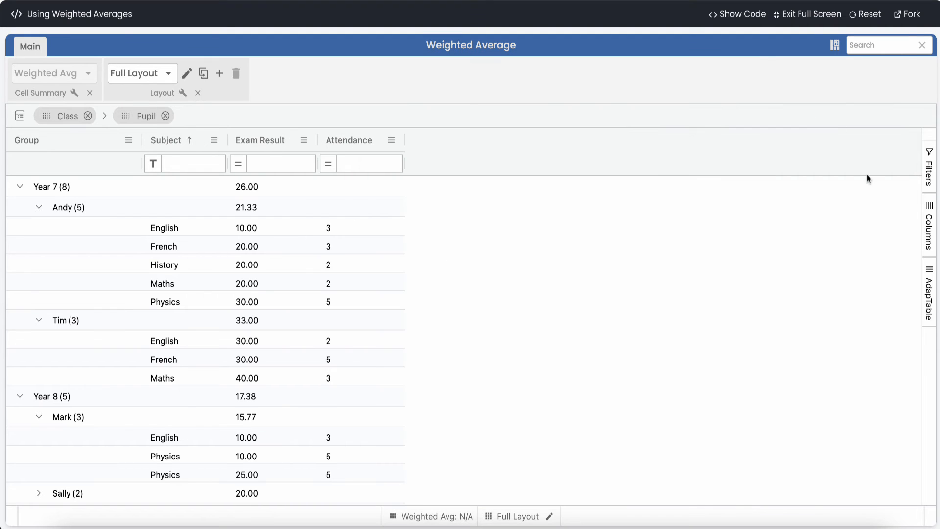
Show the new lowercase calc column in the grid
click(930, 230)
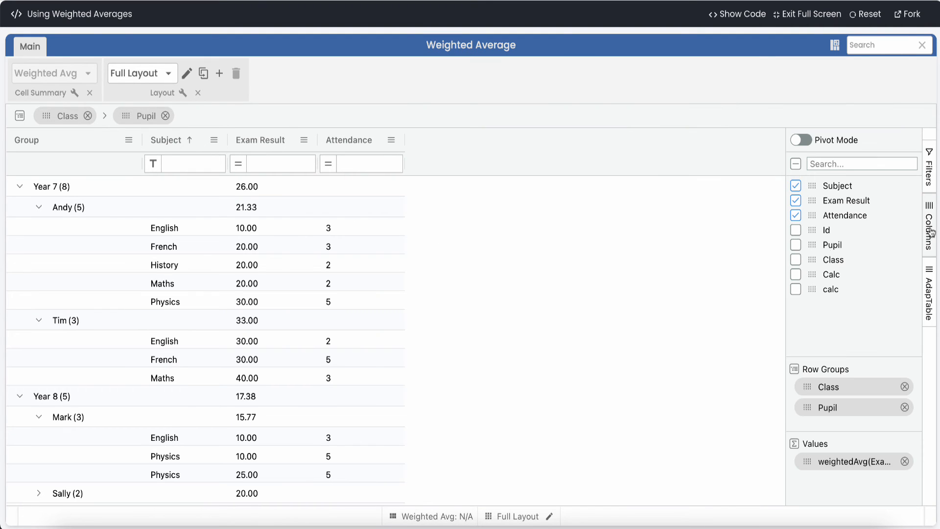
click(796, 289)
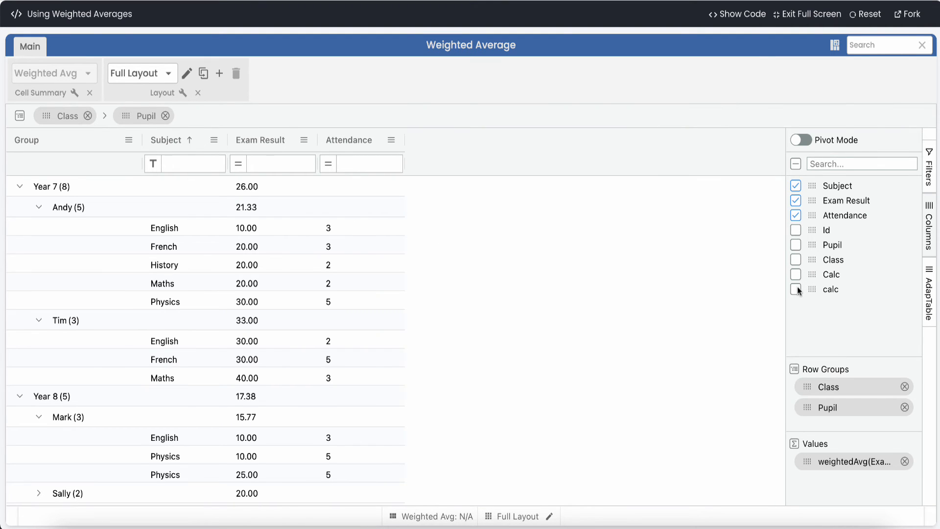
click(930, 223)
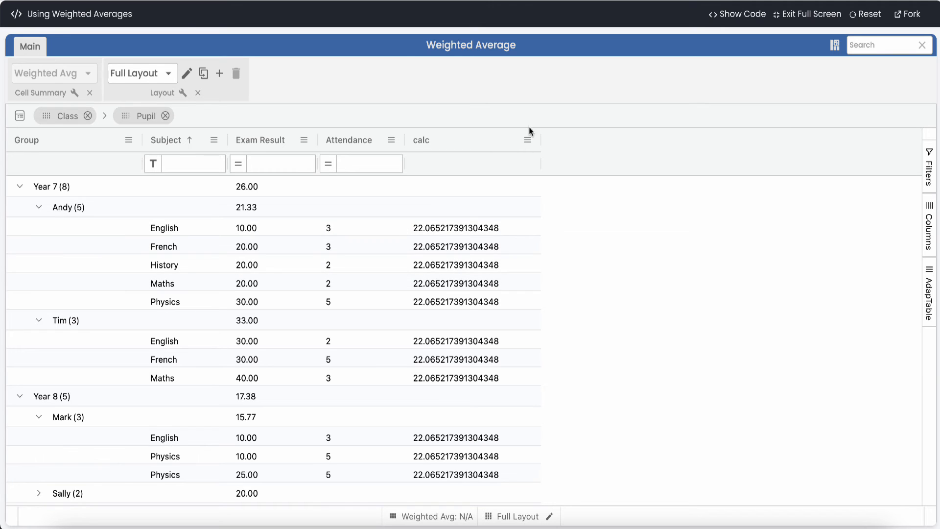
Edit the Exam Result column's existing format so that it also applies to the capitalised Calc column
click(527, 141)
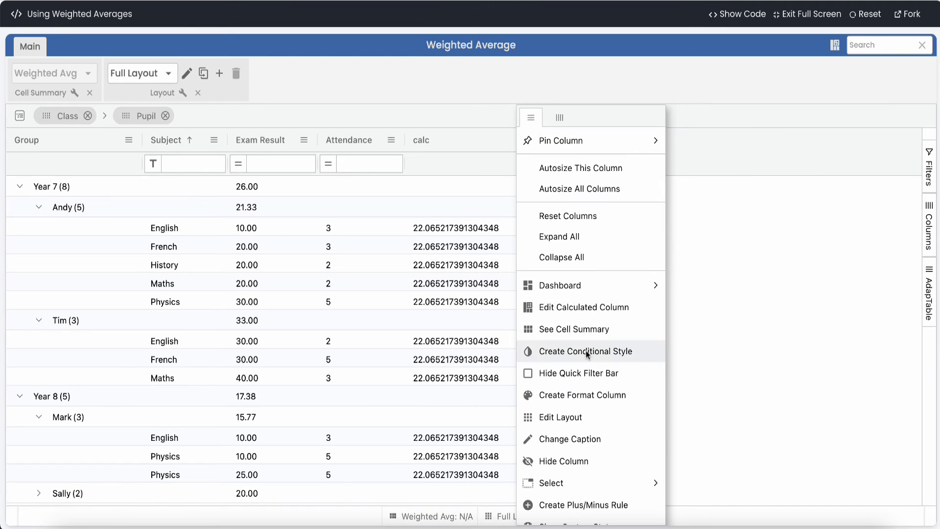
click(719, 360)
click(328, 163)
click(304, 140)
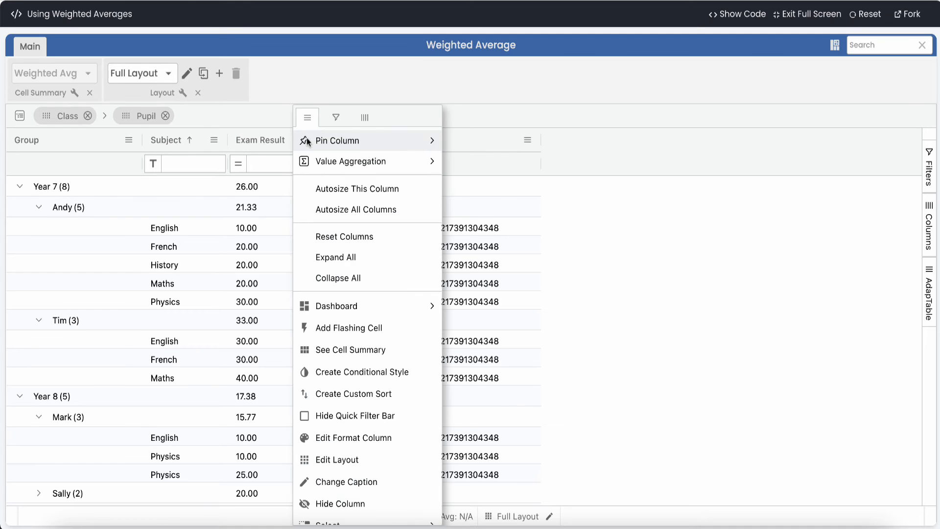
click(345, 437)
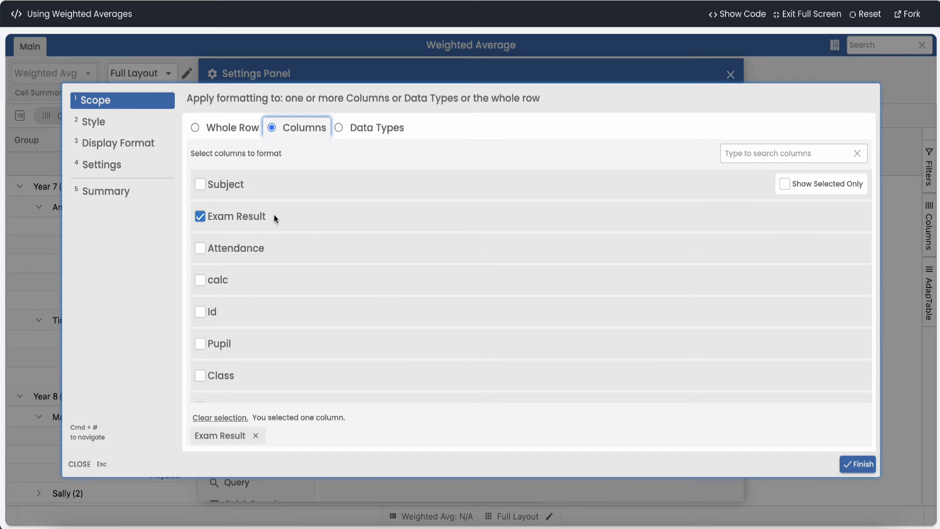
scroll(239, 315, down, 1)
click(201, 387)
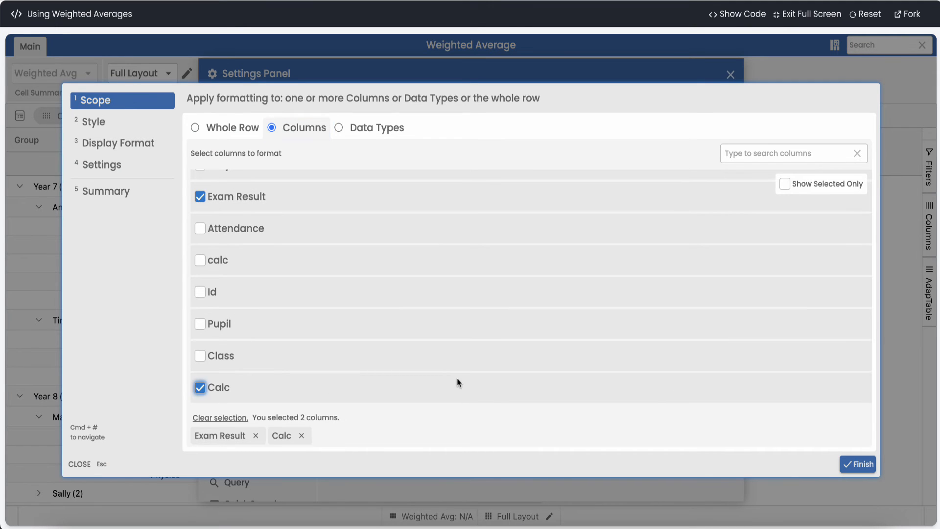
click(858, 464)
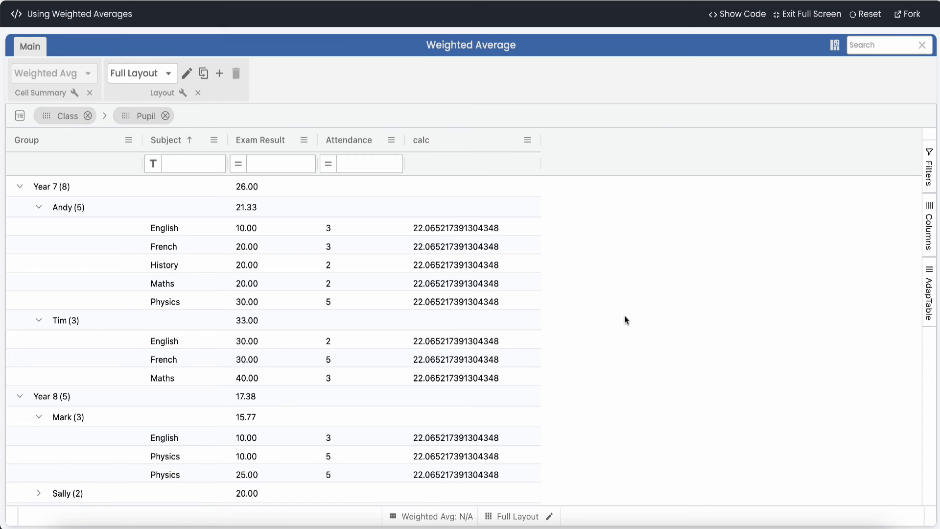
Add the lowercase calc column to the scope of the Exam Result column's format and save it
click(214, 140)
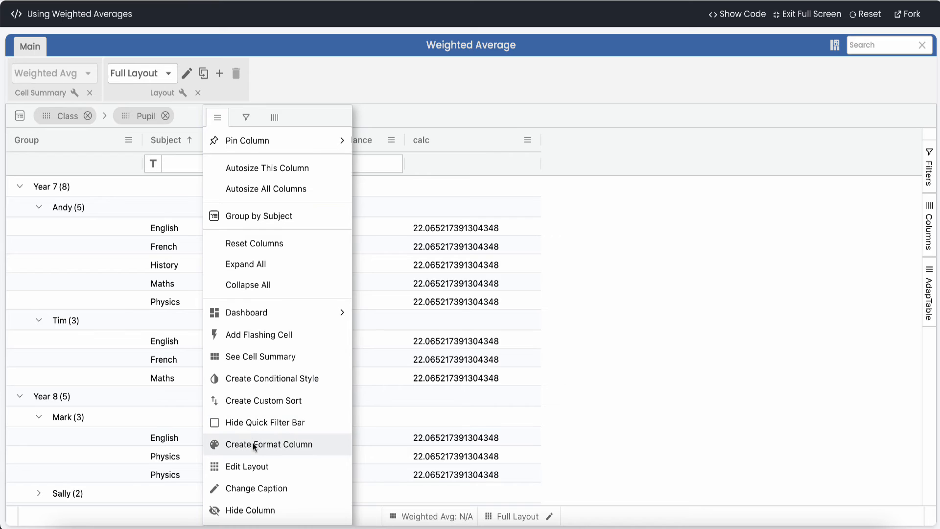
click(144, 299)
click(304, 141)
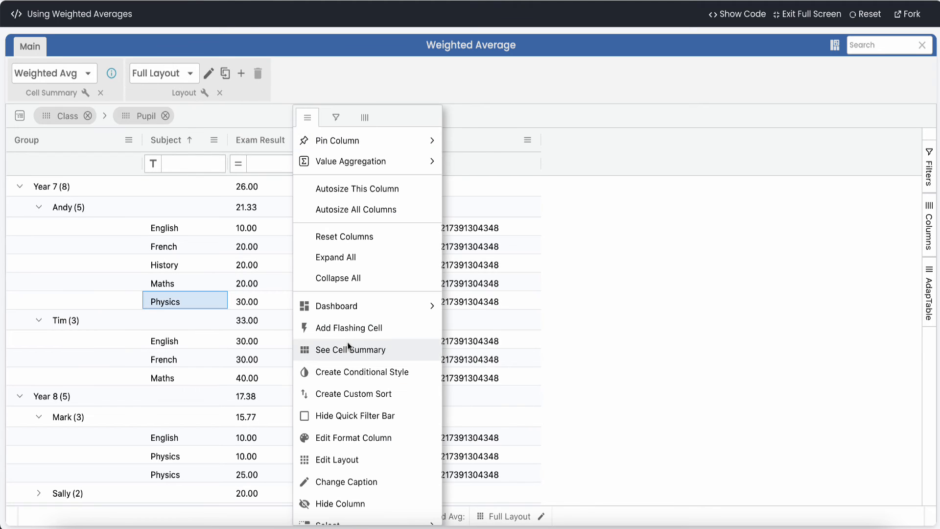
click(344, 436)
scroll(319, 314, down, 1)
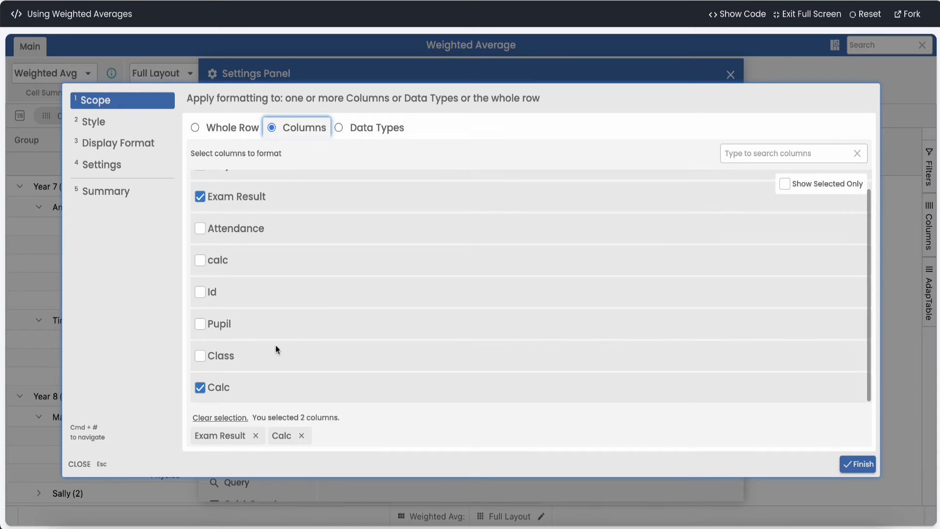
scroll(276, 351, up, 1)
click(200, 280)
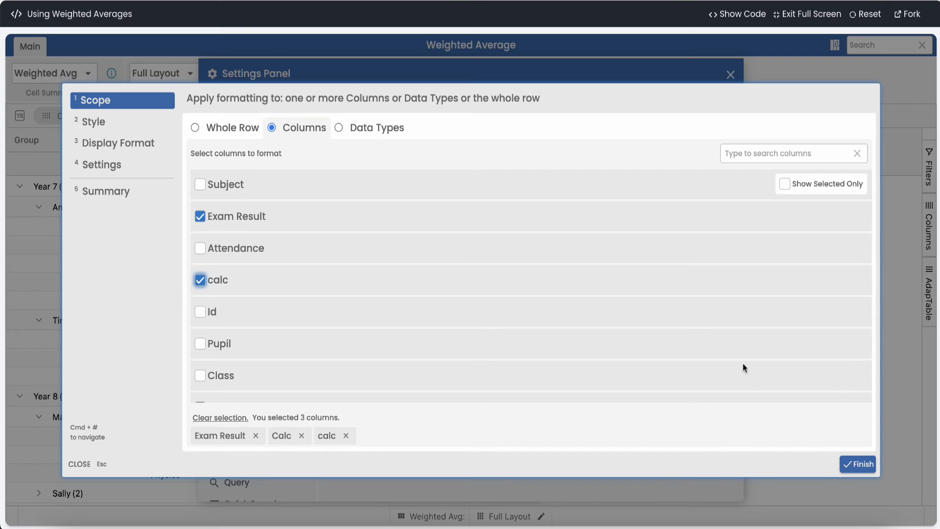
click(858, 463)
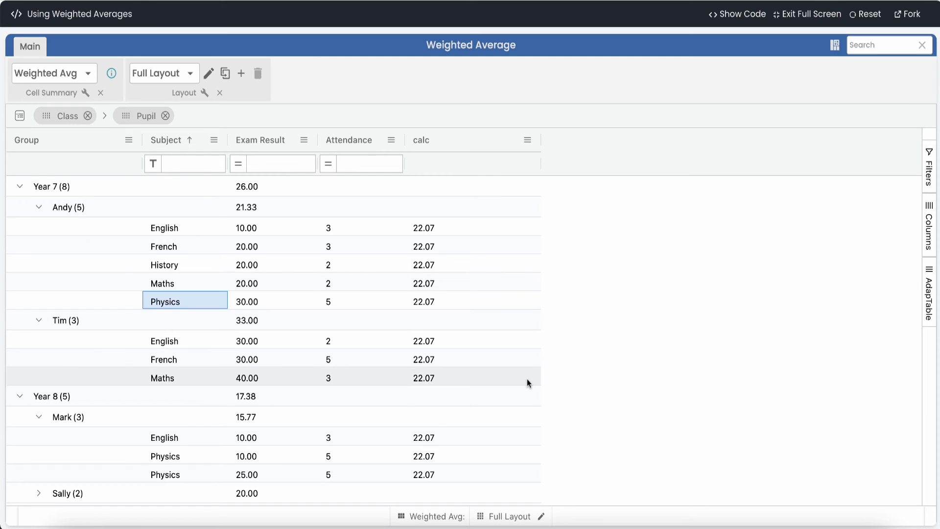
Compare the Exam Result value in the grid's Total row with the values in the calc column
scroll(527, 378, down, 1)
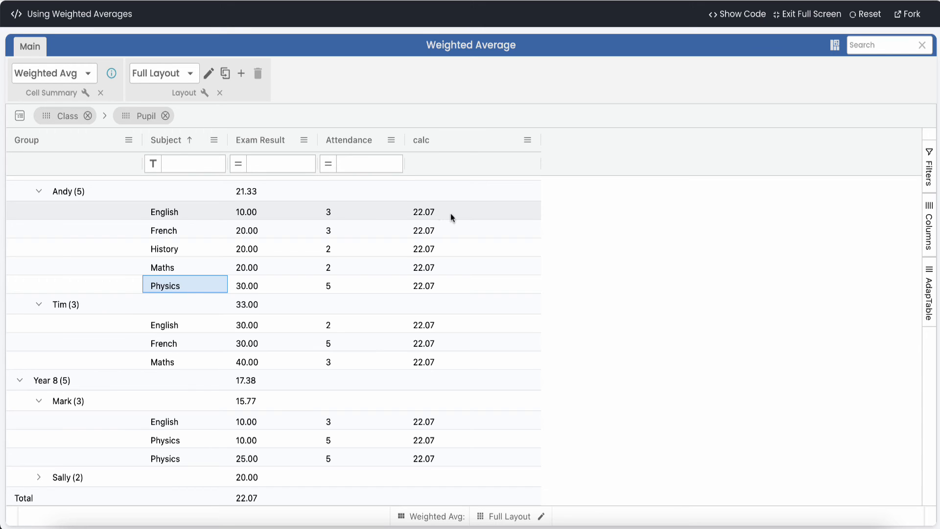
click(243, 498)
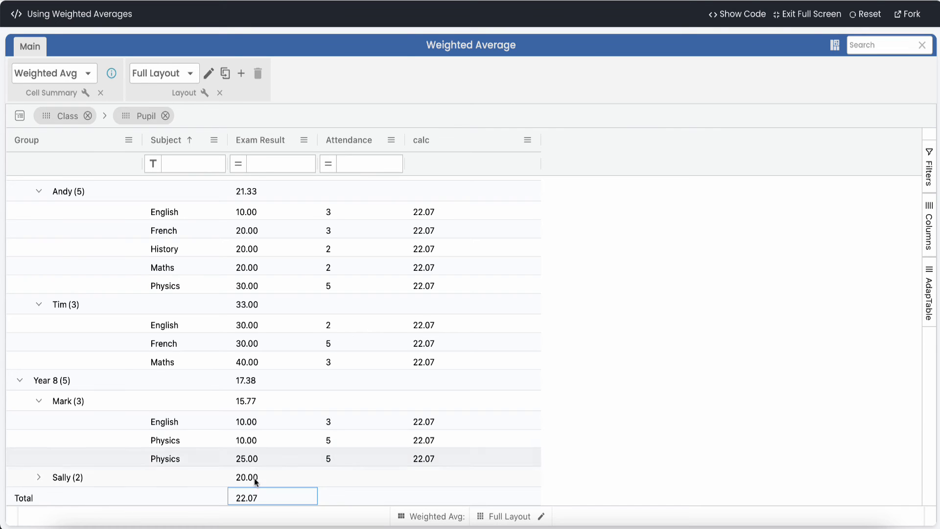
scroll(226, 355, up, 1)
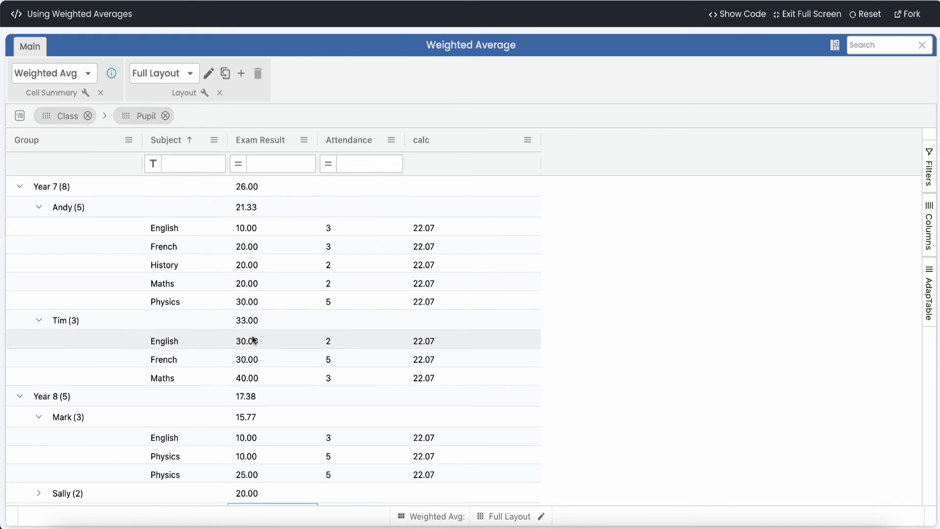
Edit the lowercase calc column's aggregated expression, adding a GROUP_BY() argument after WEIGHT([attendance]) inside the AVG function
click(527, 141)
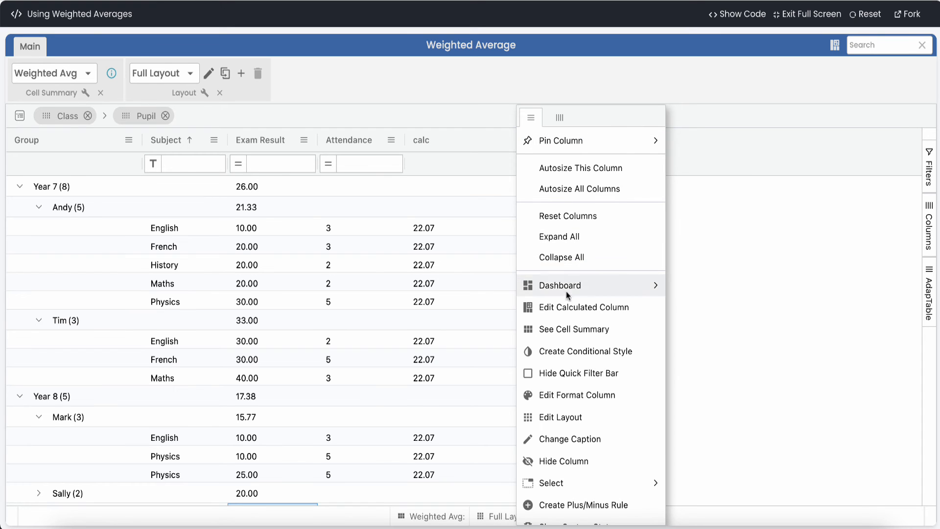
click(565, 305)
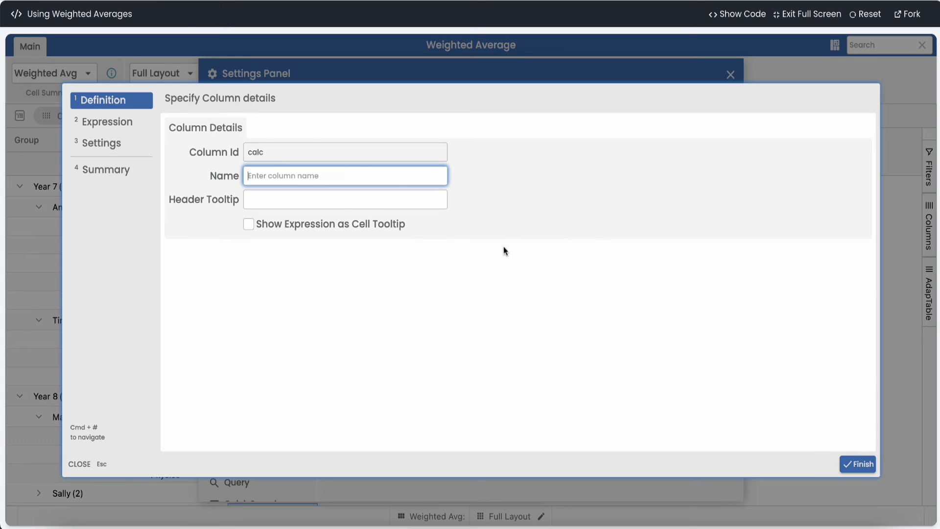
click(127, 131)
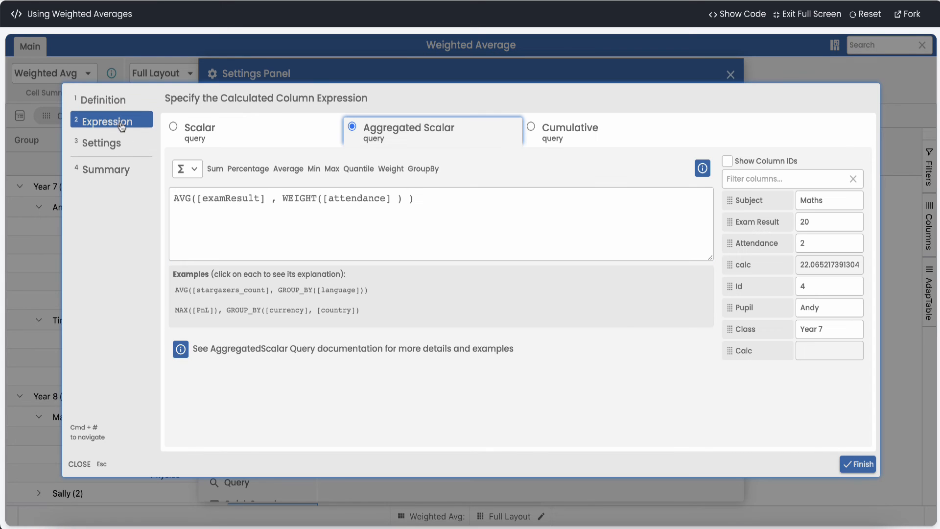
click(406, 201)
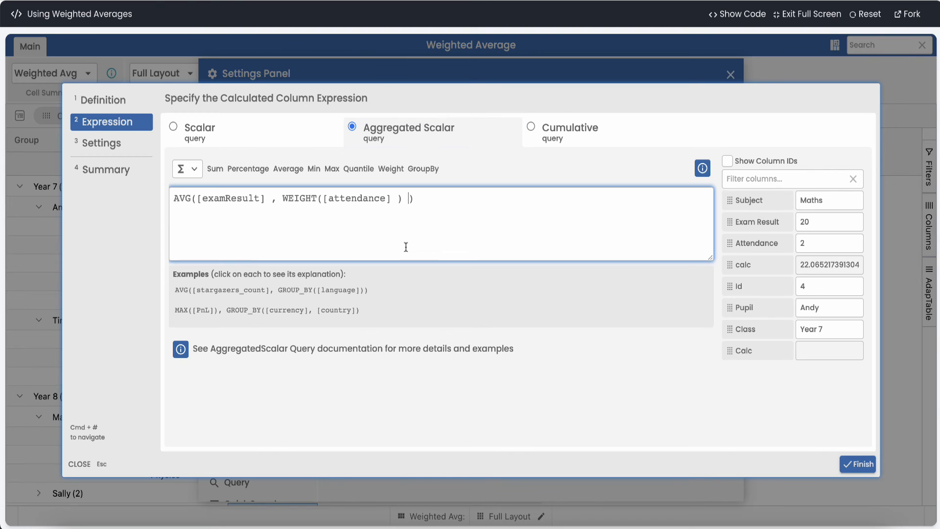
text(,)
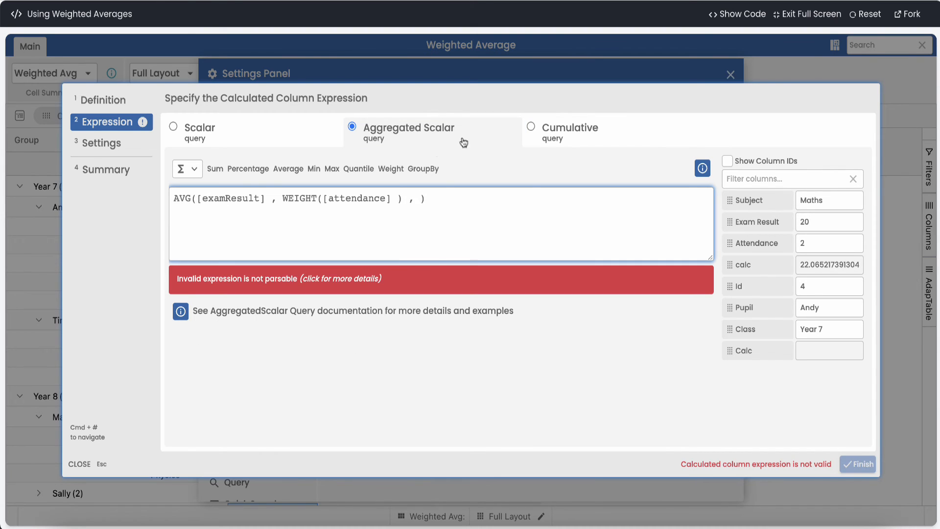
click(422, 168)
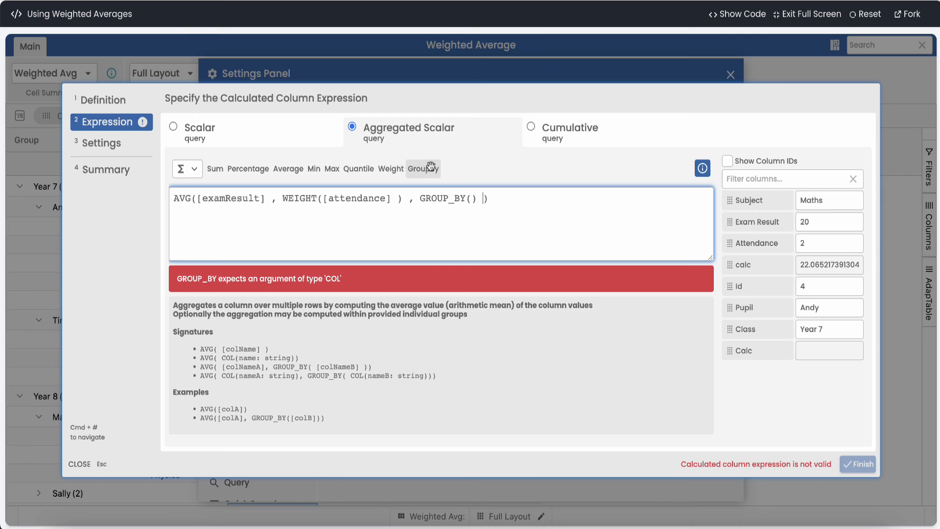
click(471, 200)
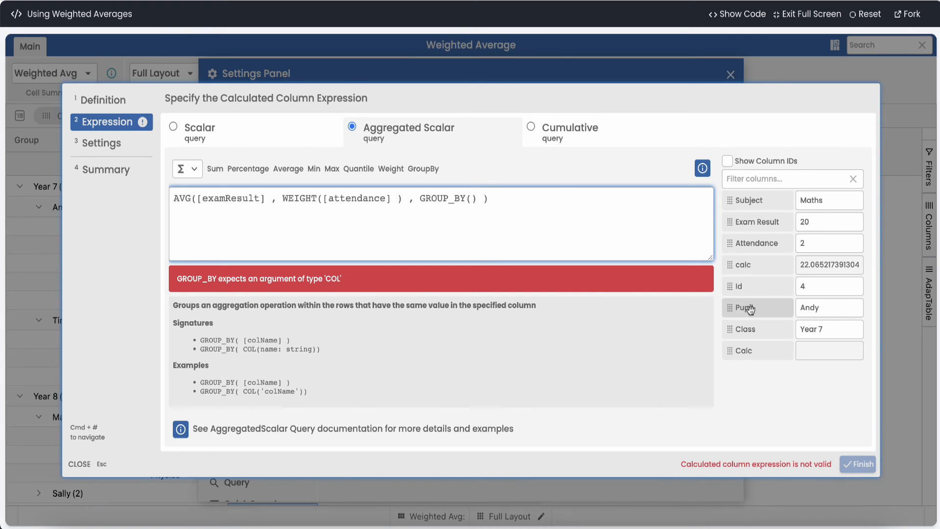
Fill the GROUP_BY function with the [class] and [pupil] columns and save the calculated column
drag(747, 329, 471, 199)
text(,)
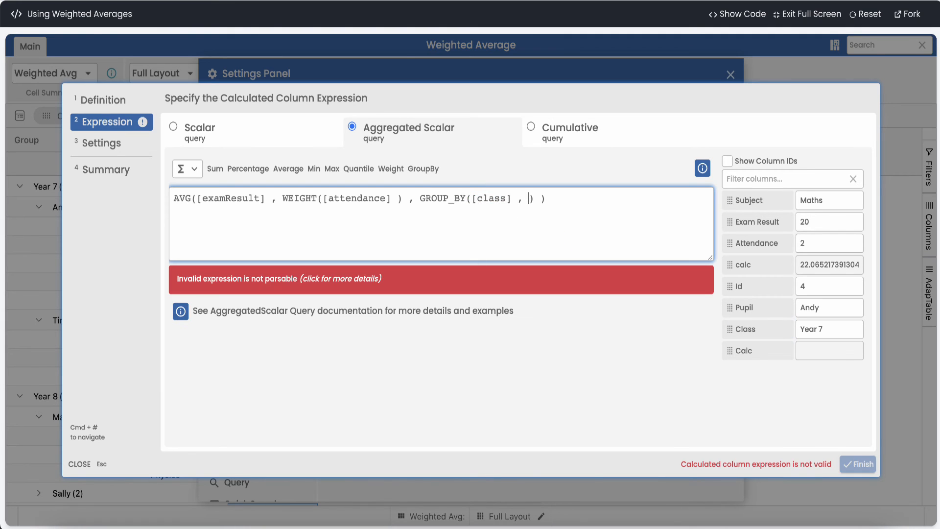
drag(749, 308, 528, 199)
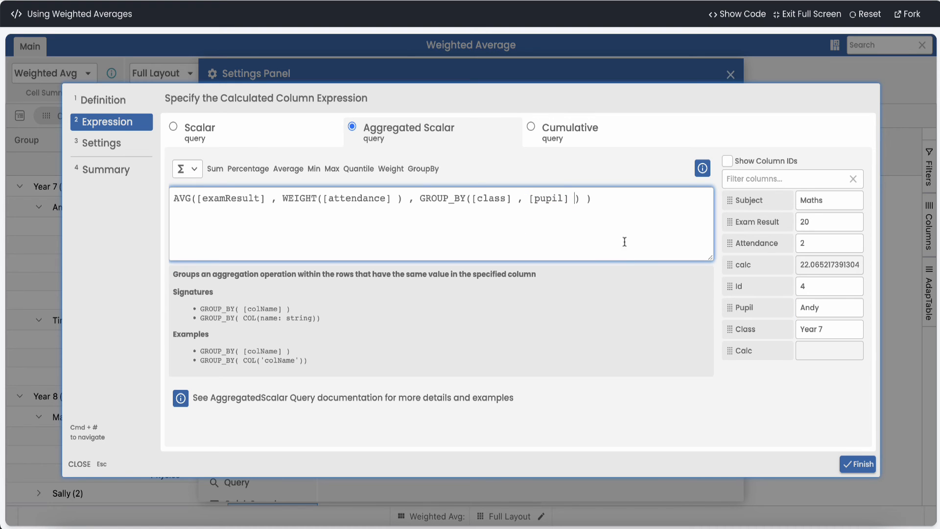
click(857, 463)
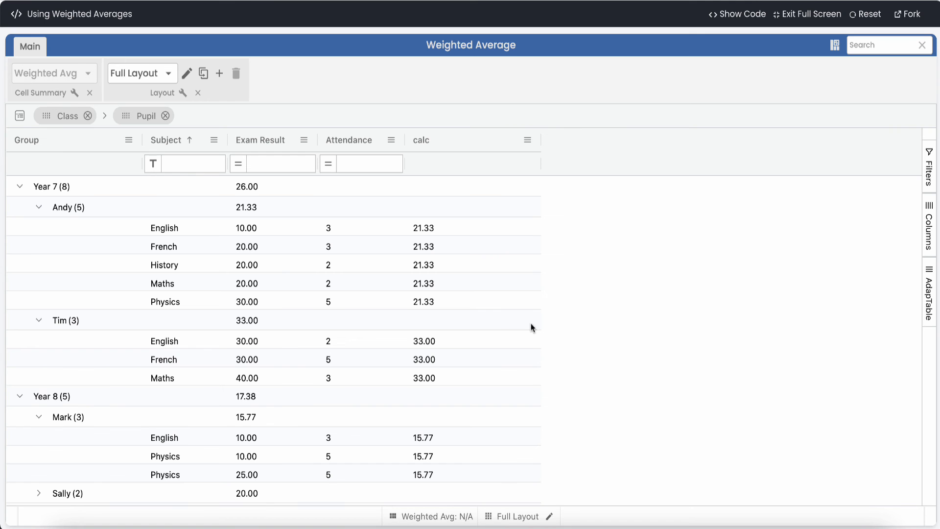
Compare the calc values with the Exam Result averages in the pupil group rows of Year 7 and Year 8
click(435, 229)
click(249, 209)
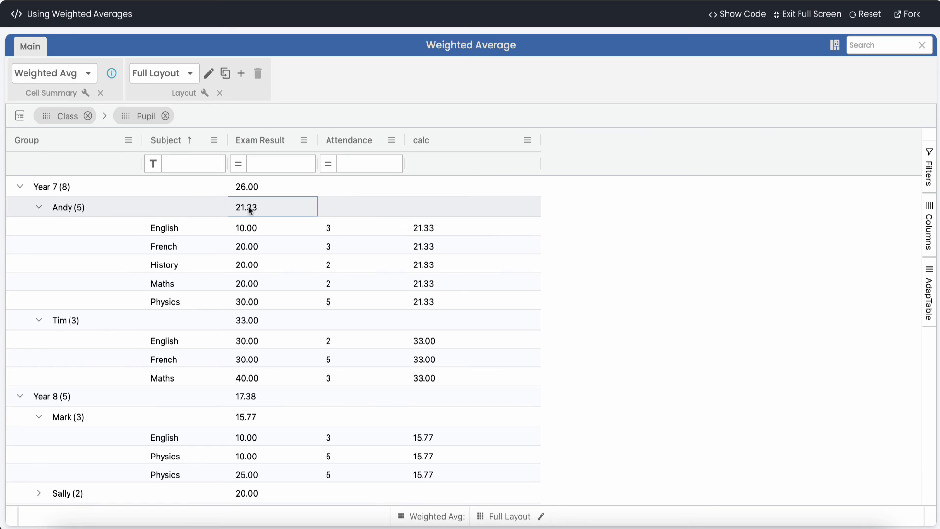
click(269, 417)
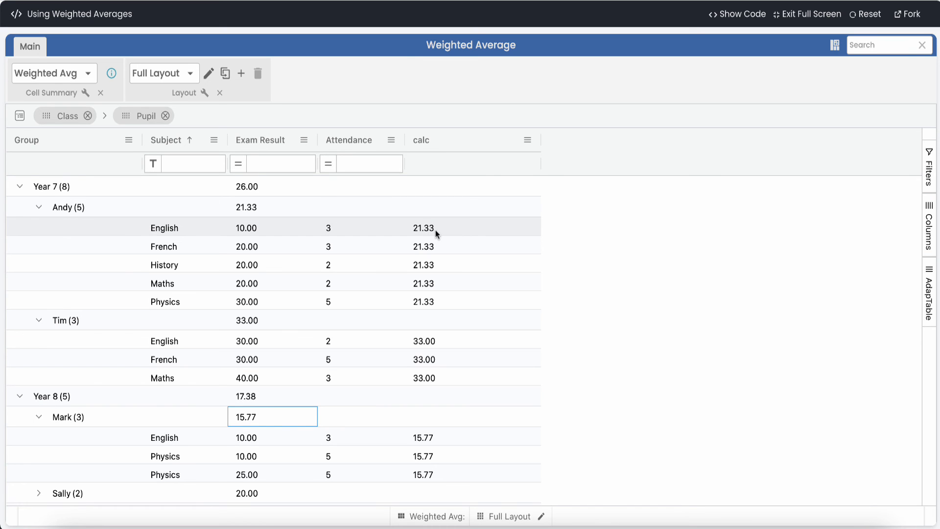
Remove the Pupil and Class row grouping and check the calc values in the ungrouped rows
click(165, 116)
click(88, 116)
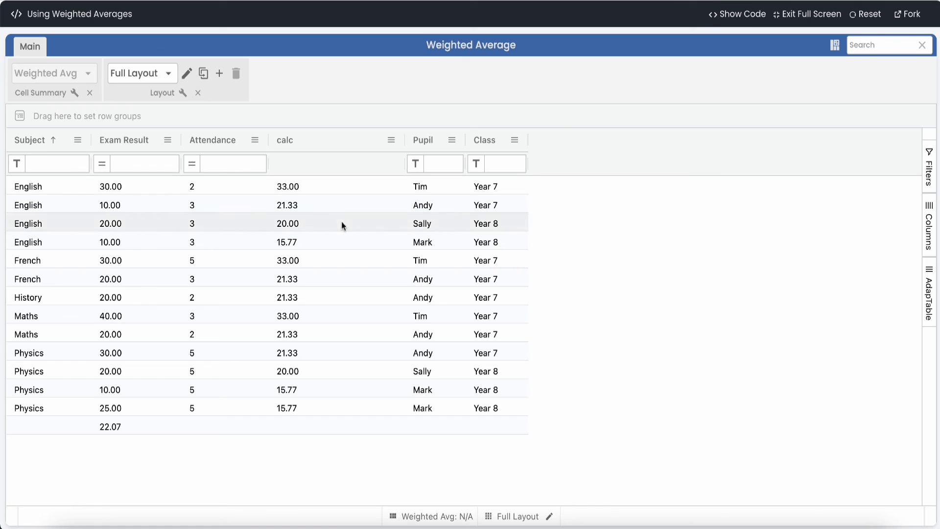
click(475, 163)
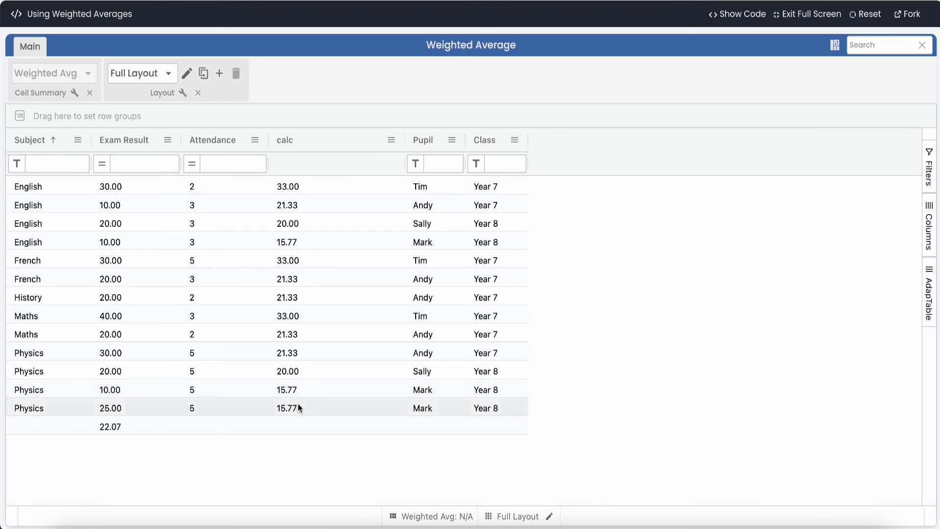
click(292, 390)
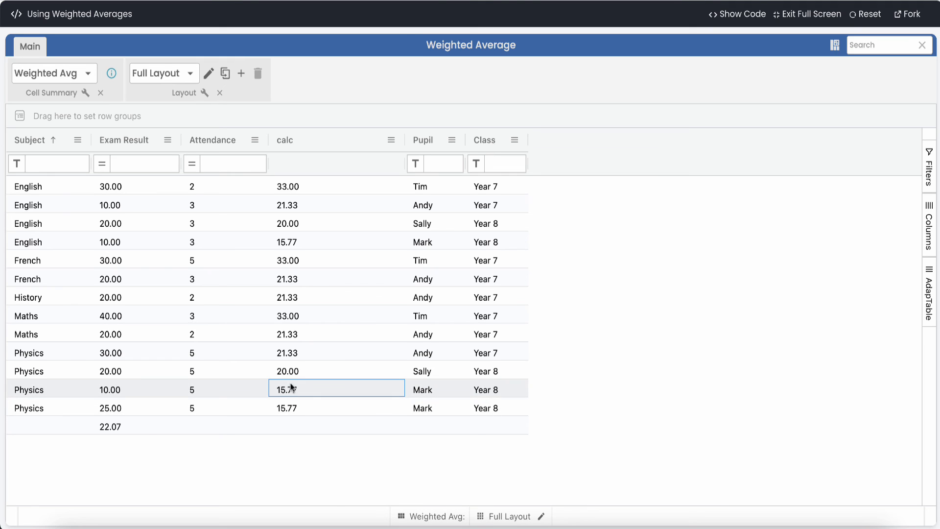